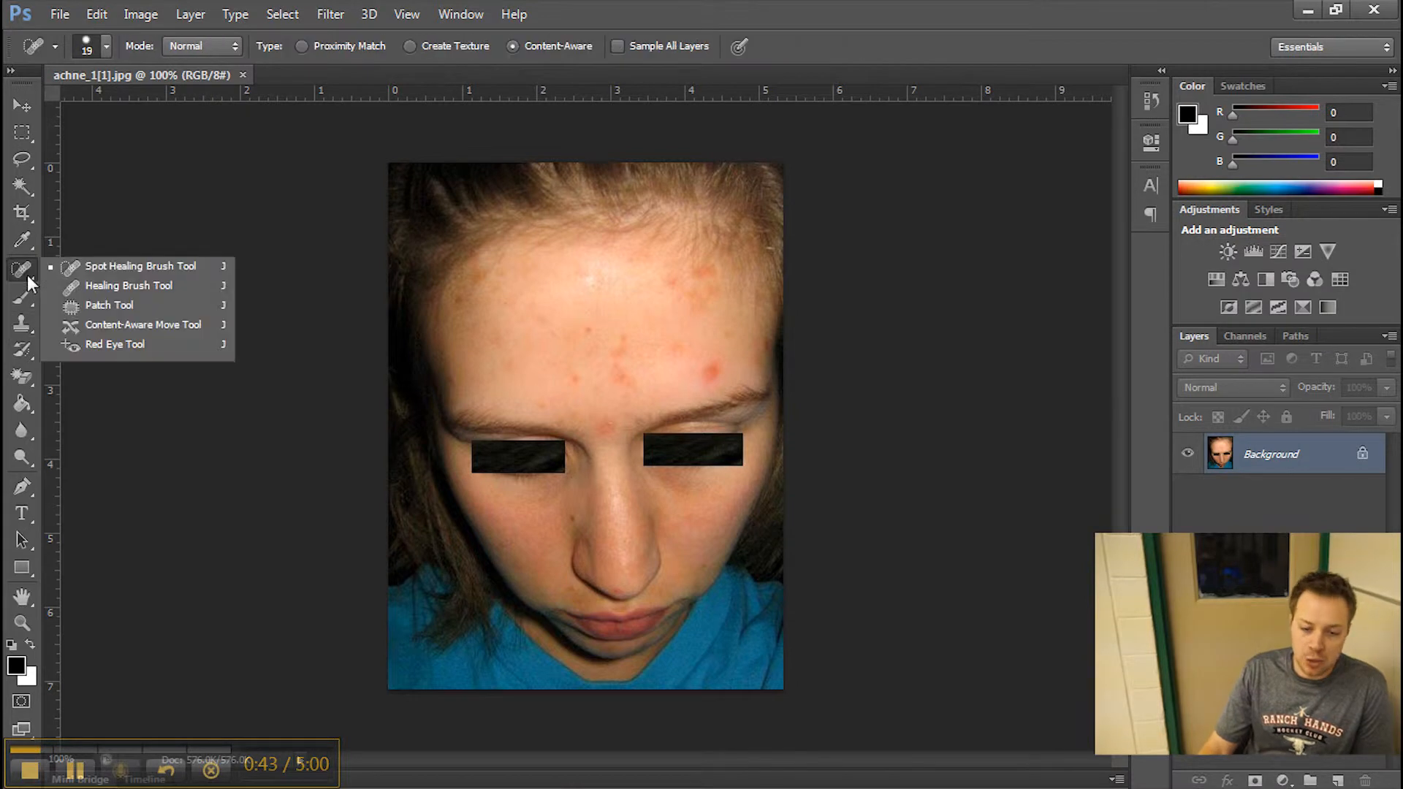
Heal the red blemishes across the middle of the forehead and between the eyebrows using a 46 px Spot Healing Brush
{"action": "left_click", "coordinate": [112, 269]}
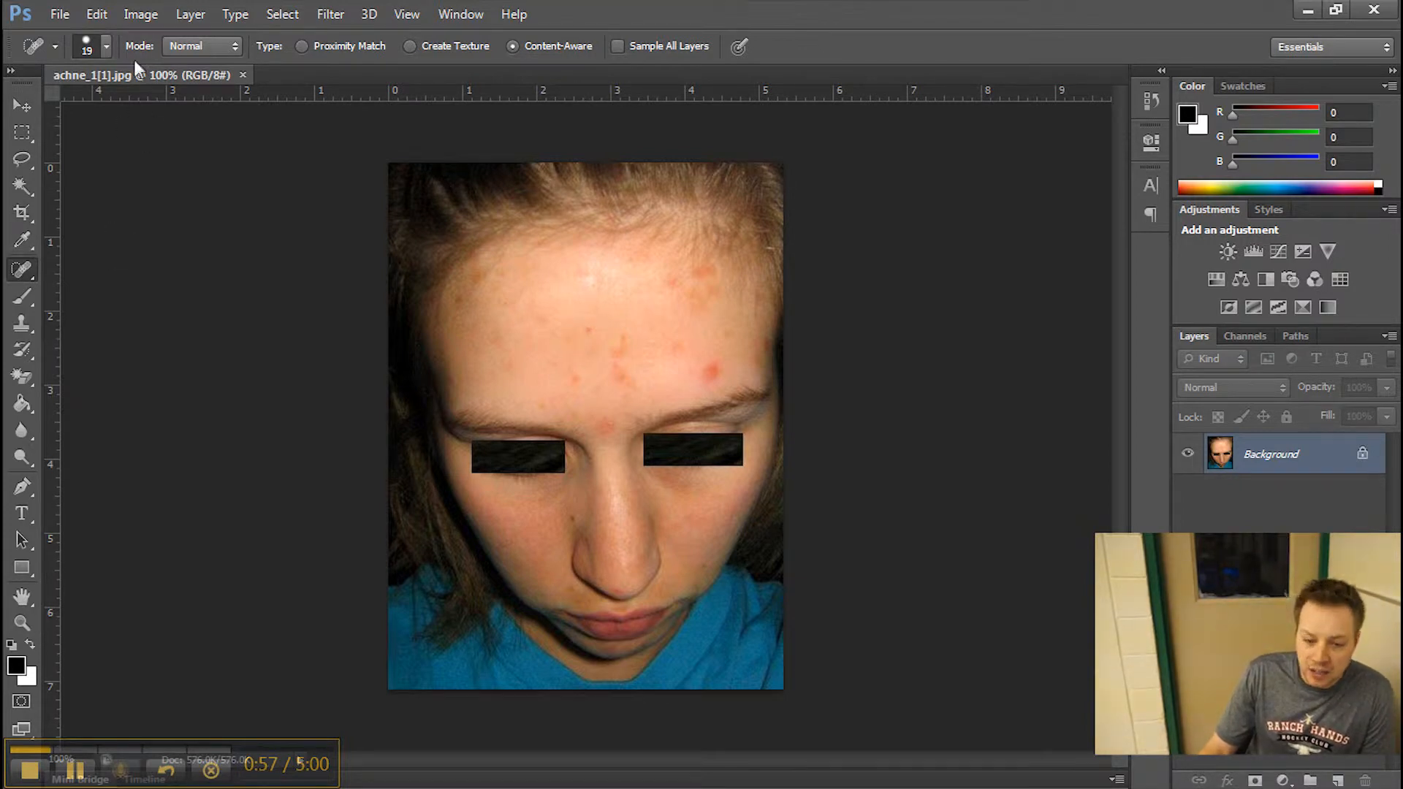
{"action": "left_click", "coordinate": [107, 48]}
{"action": "left_click_drag", "start_coordinate": [57, 104], "coordinate": [79, 109]}
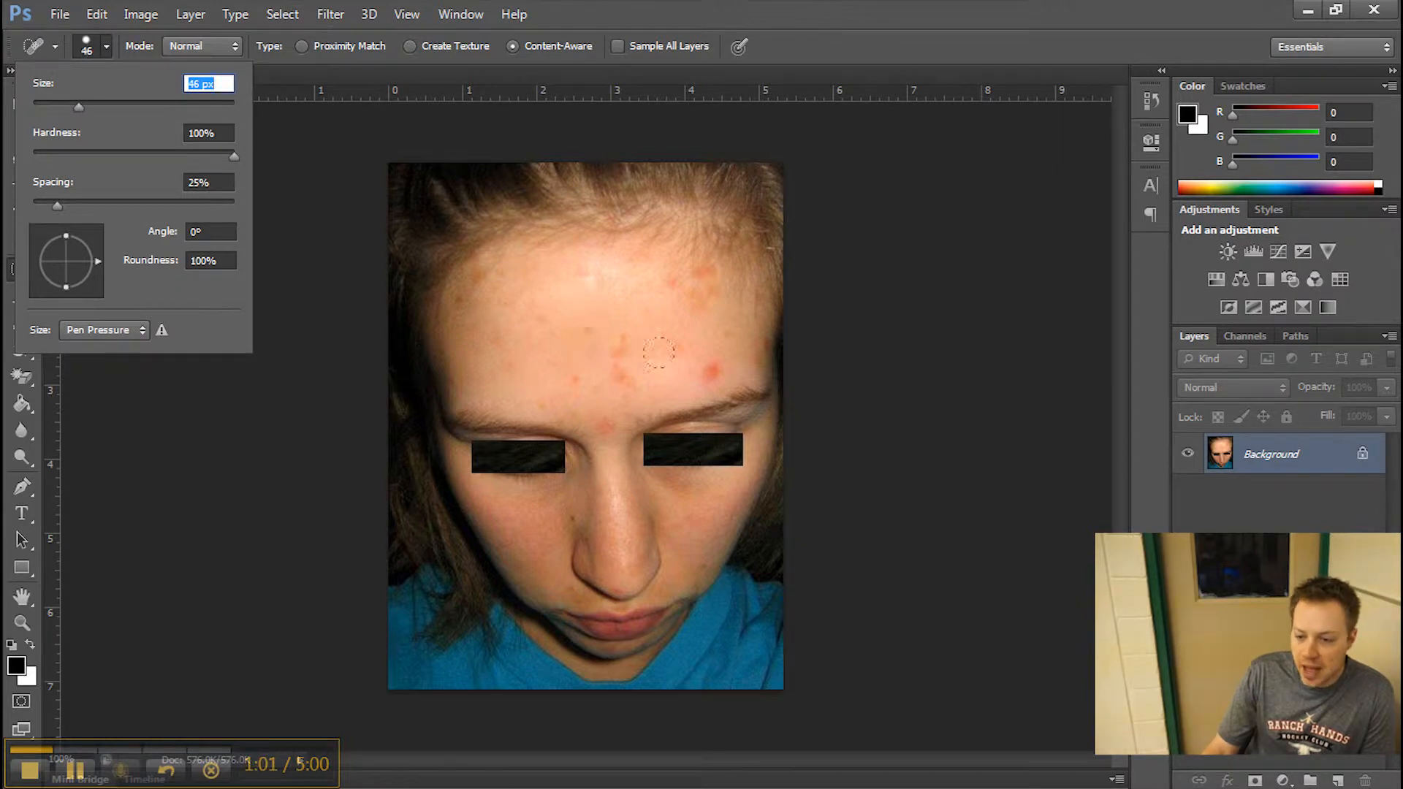
{"action": "mouse_move", "coordinate": [599, 335]}
{"action": "left_mouse_down"}
{"action": "mouse_move", "coordinate": [629, 362]}
{"action": "mouse_move", "coordinate": [635, 333]}
{"action": "mouse_move", "coordinate": [602, 334]}
{"action": "mouse_move", "coordinate": [692, 354]}
{"action": "left_mouse_up"}
{"action": "left_click_drag", "start_coordinate": [563, 313], "coordinate": [585, 334]}
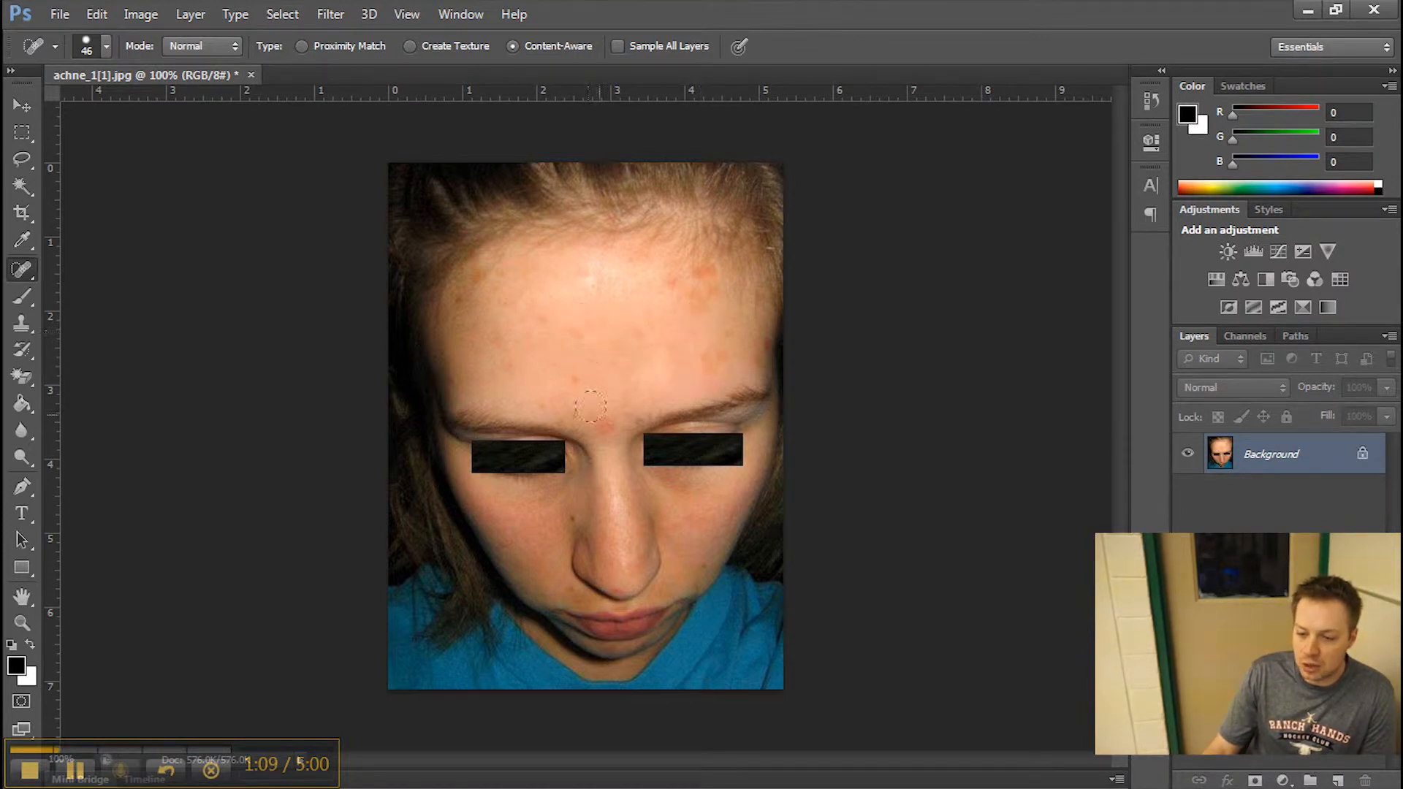
{"action": "left_click_drag", "start_coordinate": [596, 413], "coordinate": [603, 420]}
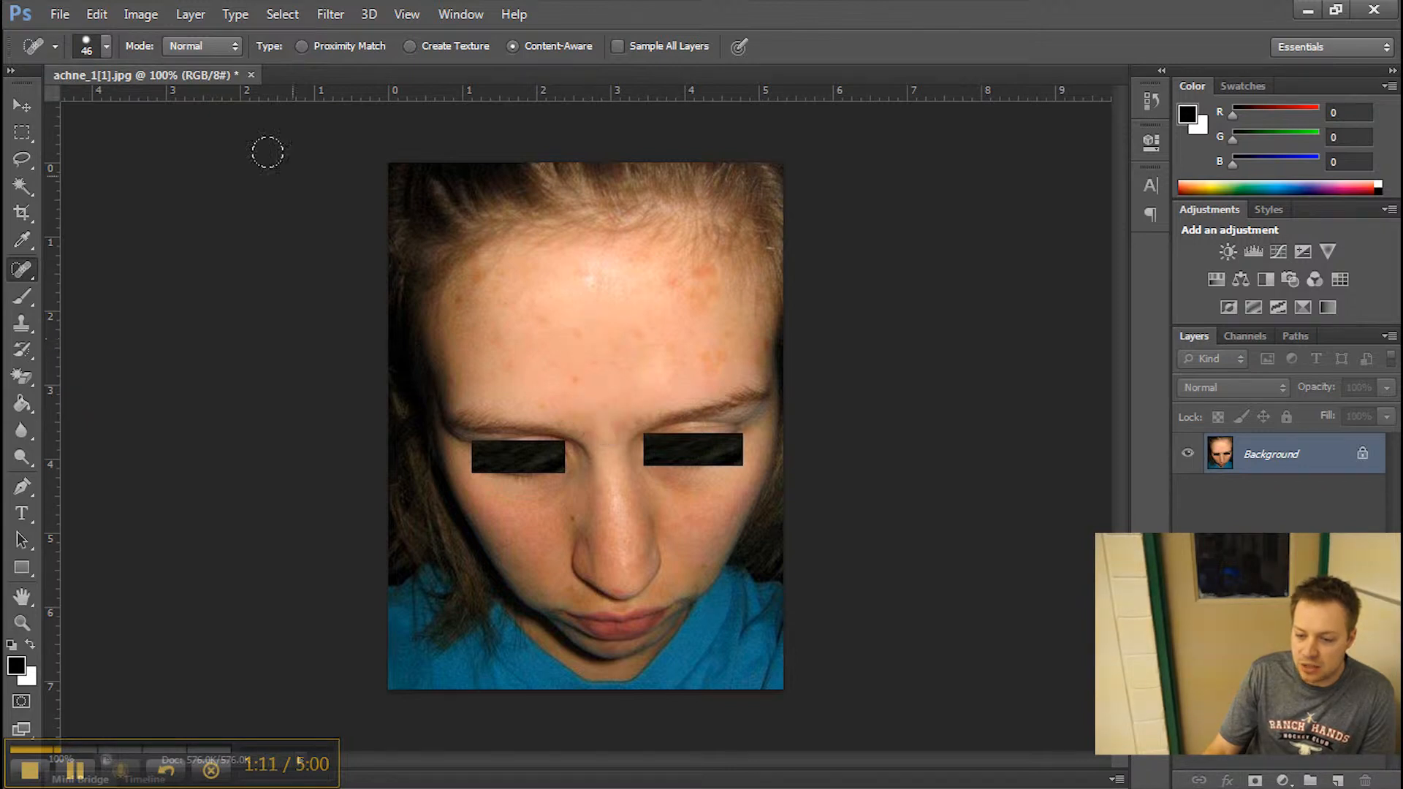
Reduce the healing brush to 38 px and remove the spots on the left side of the forehead
{"action": "left_click", "coordinate": [106, 46]}
{"action": "left_click_drag", "start_coordinate": [79, 104], "coordinate": [73, 106]}
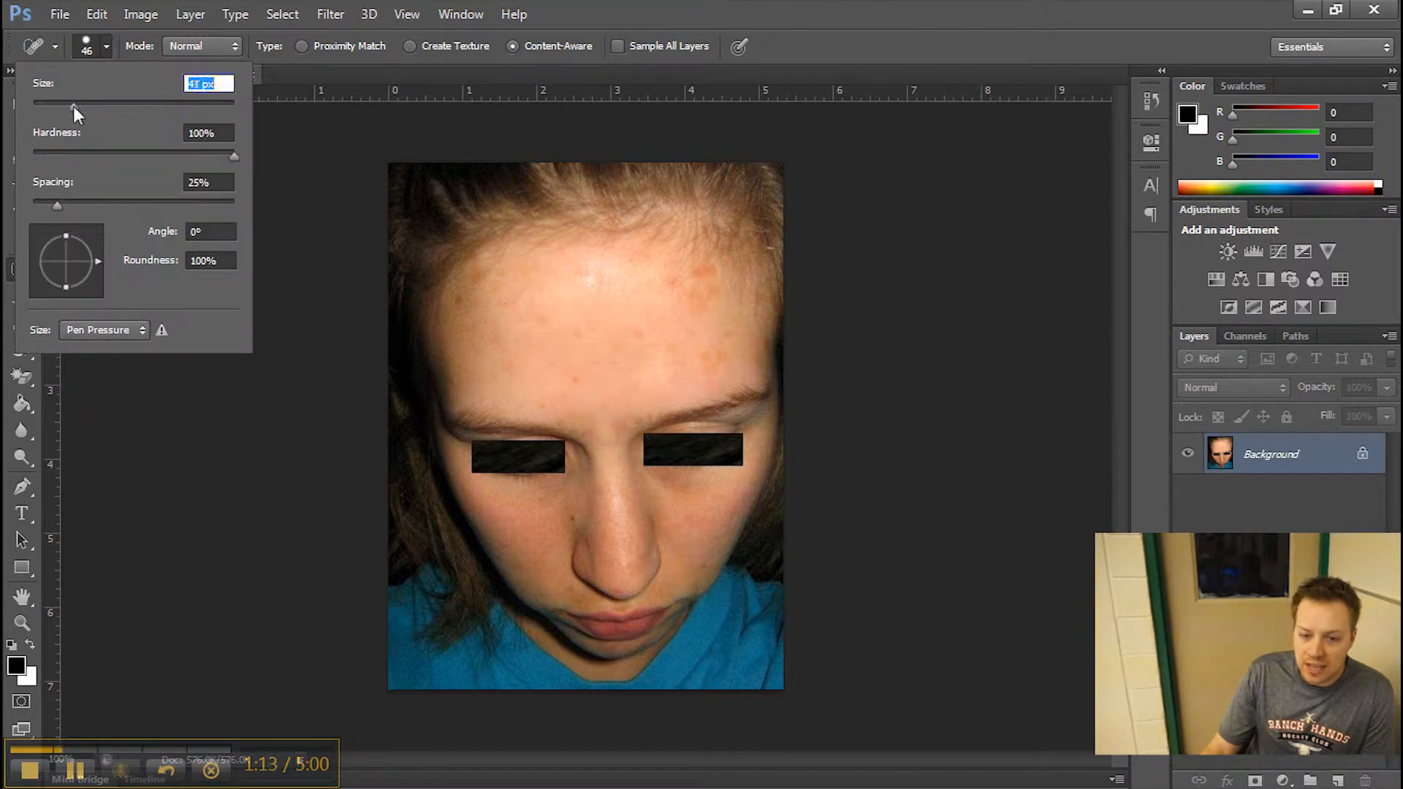
{"action": "left_click_drag", "start_coordinate": [462, 312], "coordinate": [499, 337]}
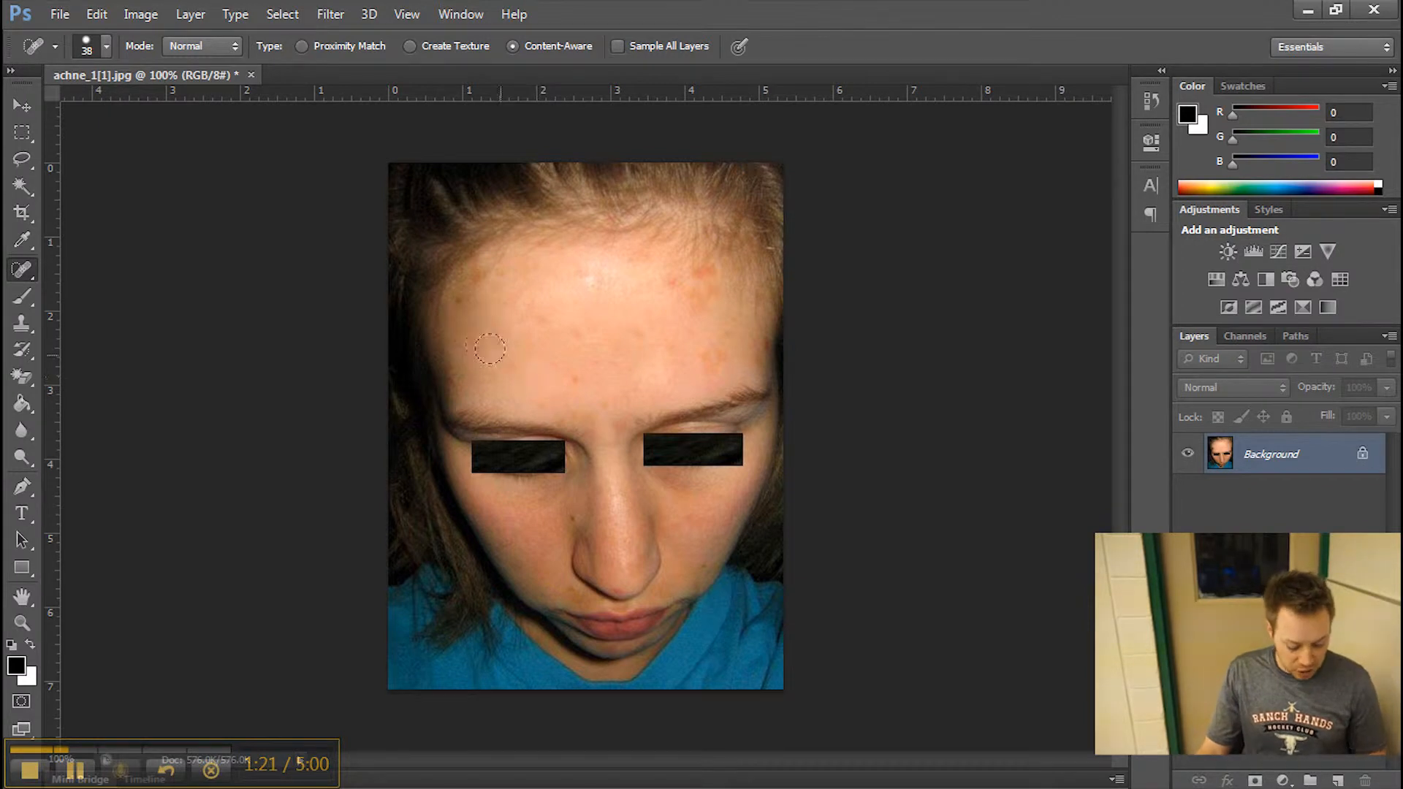
{"action": "mouse_move", "coordinate": [479, 345]}
{"action": "left_mouse_down"}
{"action": "mouse_move", "coordinate": [467, 304]}
{"action": "mouse_move", "coordinate": [472, 323]}
{"action": "mouse_move", "coordinate": [483, 287]}
{"action": "mouse_move", "coordinate": [467, 343]}
{"action": "mouse_move", "coordinate": [491, 331]}
{"action": "mouse_move", "coordinate": [504, 359]}
{"action": "left_mouse_up"}
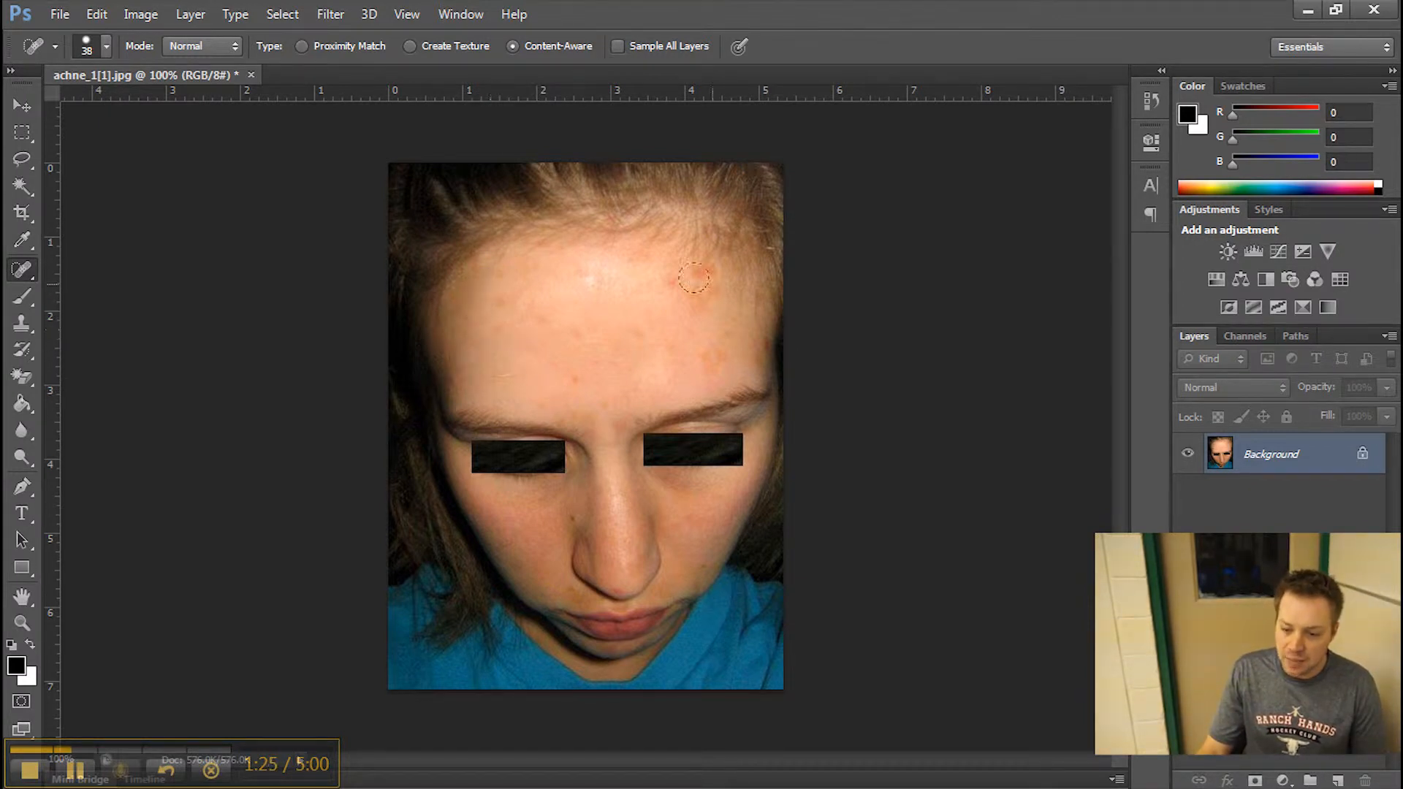
Heal the red patch at the forehead's upper right, the remaining small forehead spots, and the blemish beside the nose
{"action": "left_click_drag", "start_coordinate": [668, 281], "coordinate": [705, 298]}
{"action": "left_click", "coordinate": [706, 290]}
{"action": "left_click", "coordinate": [700, 281]}
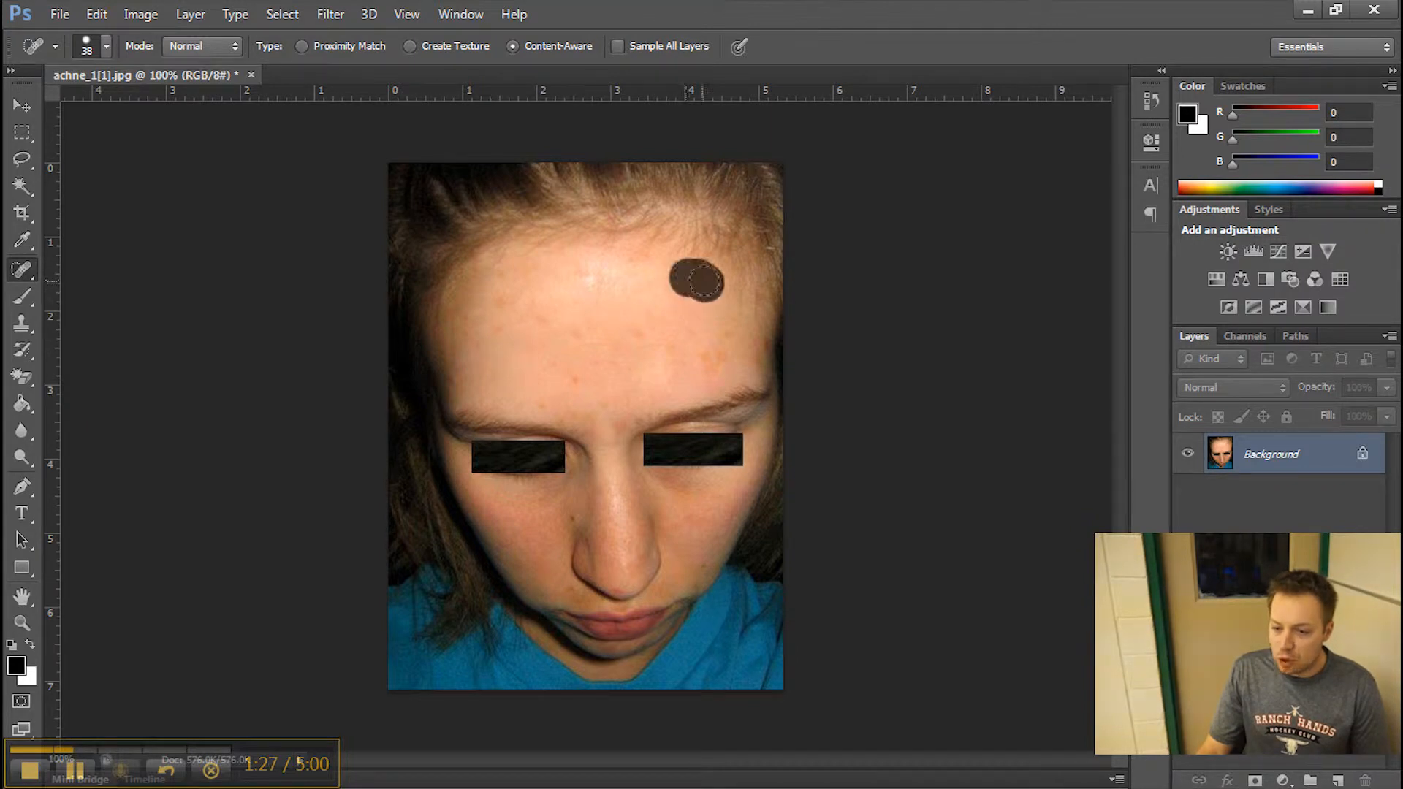
{"action": "left_click", "coordinate": [744, 346]}
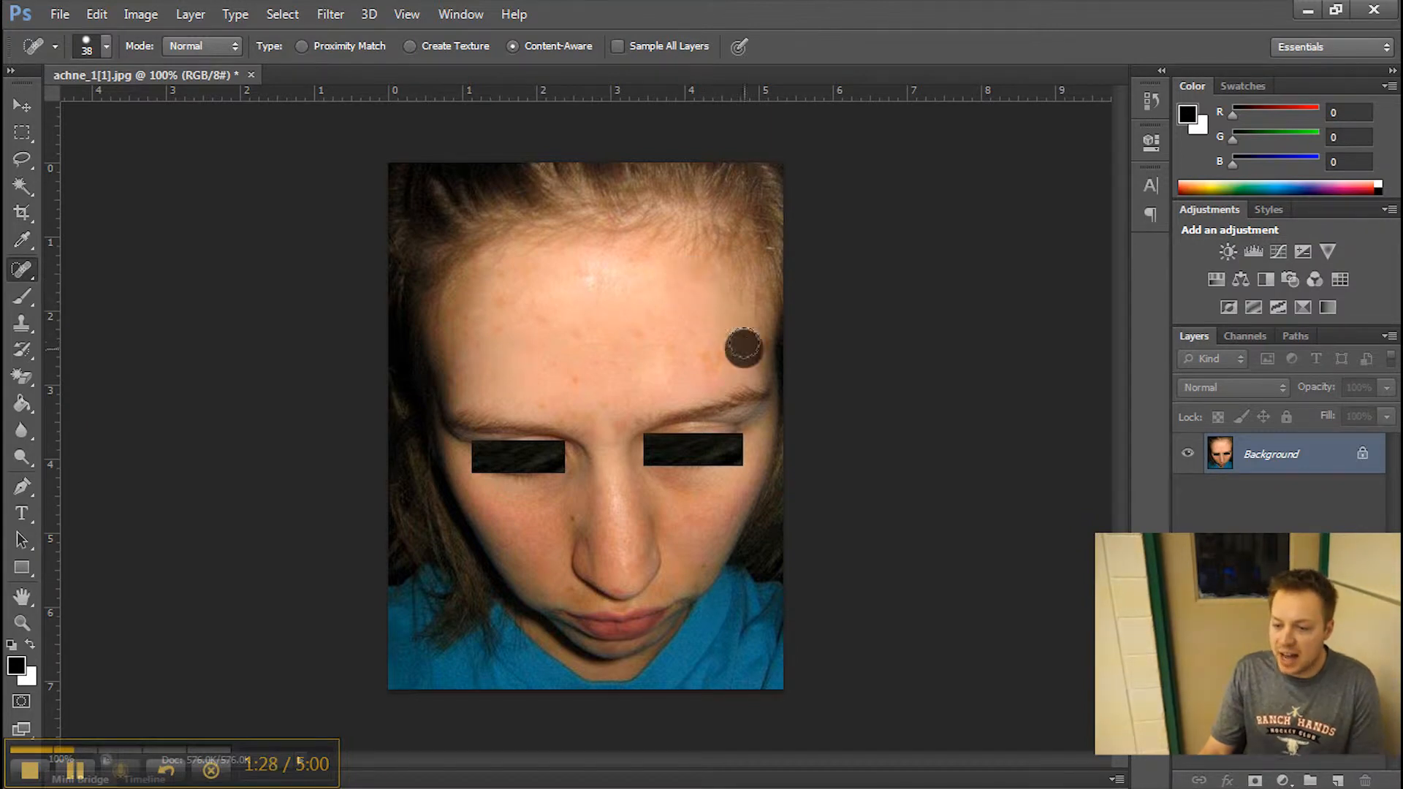
{"action": "left_click", "coordinate": [608, 418]}
{"action": "left_click_drag", "start_coordinate": [606, 384], "coordinate": [563, 380]}
{"action": "mouse_move", "coordinate": [532, 314]}
{"action": "left_mouse_down"}
{"action": "mouse_move", "coordinate": [497, 308]}
{"action": "mouse_move", "coordinate": [507, 316]}
{"action": "left_mouse_up"}
{"action": "left_click", "coordinate": [552, 511]}
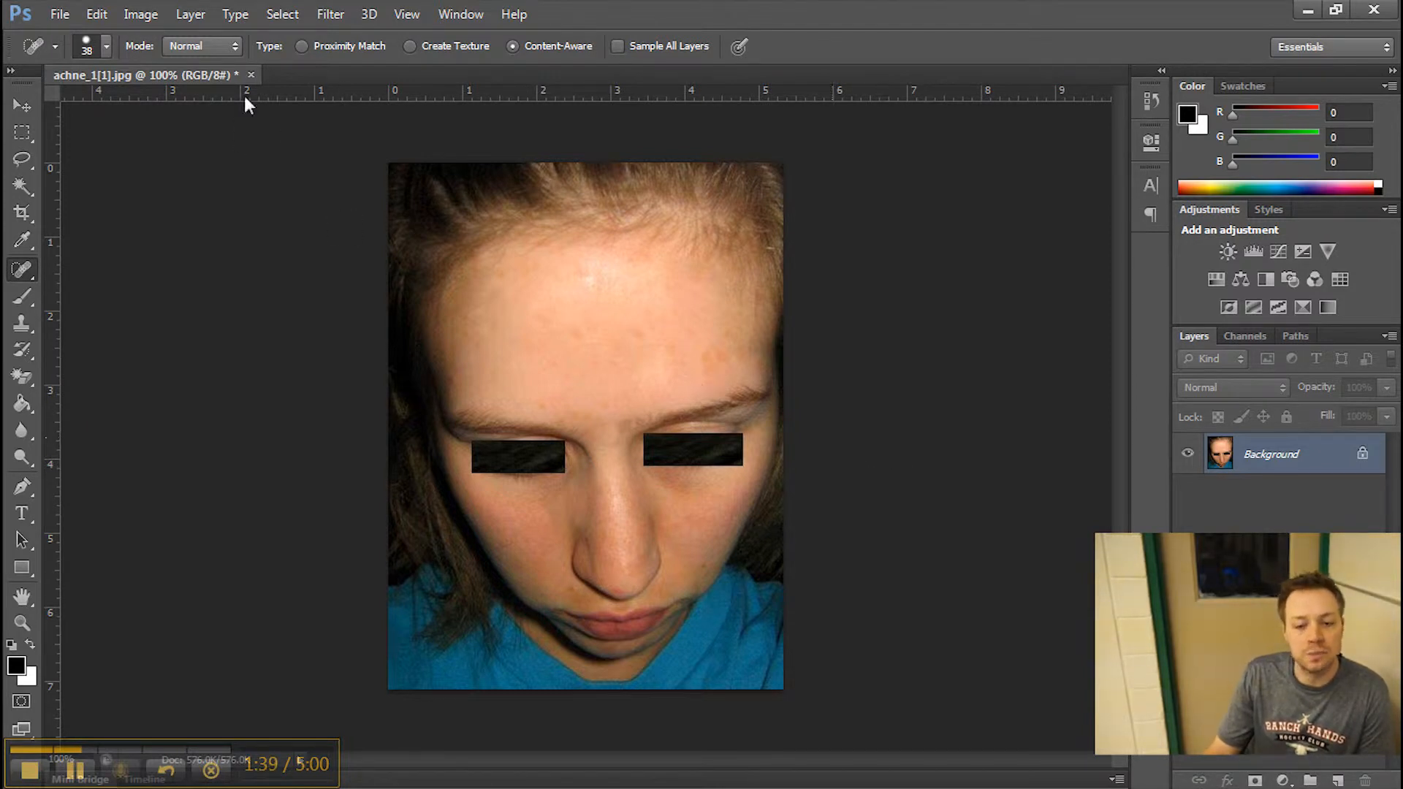
Close the acne photo without saving and bring the Before/After baseball image from the browser page into Photoshop
{"action": "left_click", "coordinate": [251, 75]}
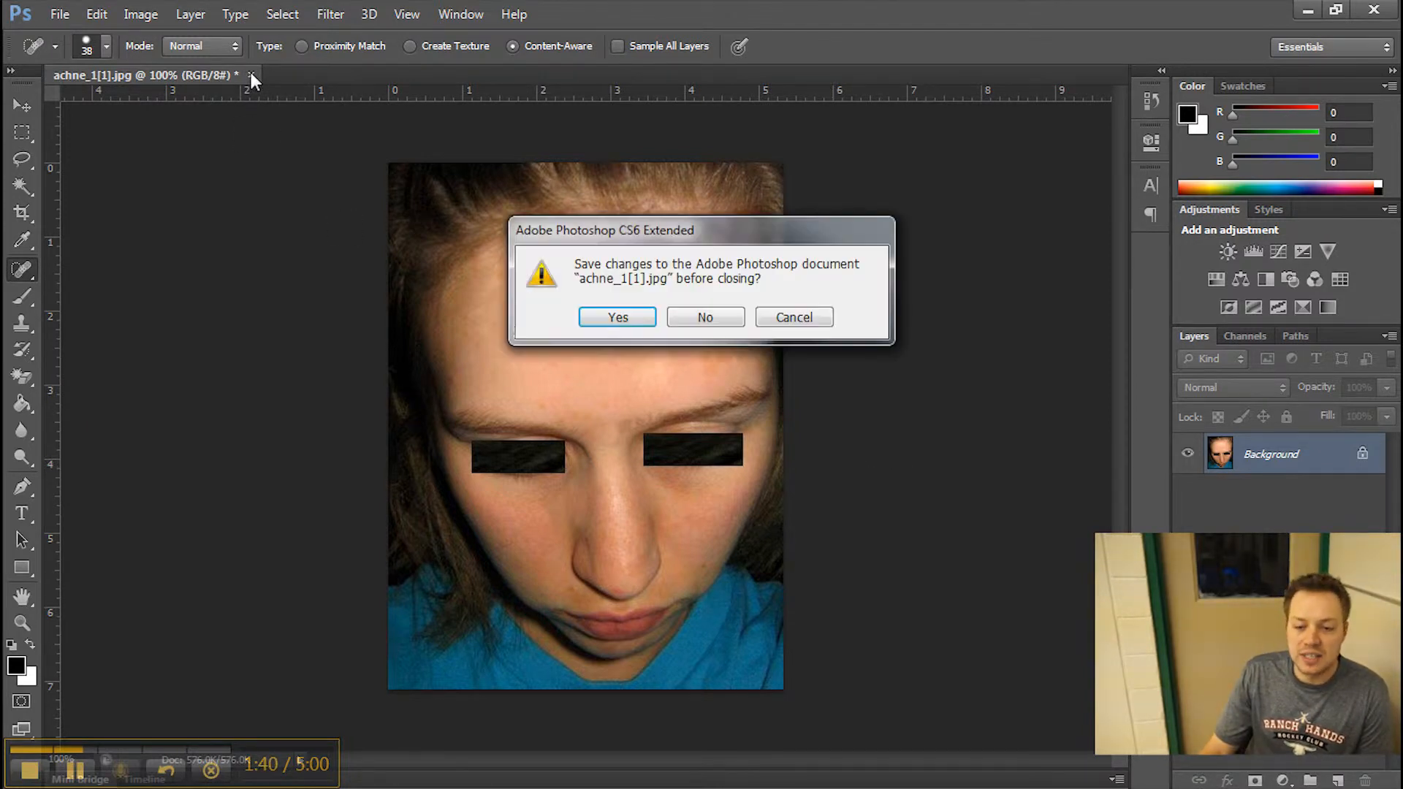
{"action": "left_click", "coordinate": [702, 319]}
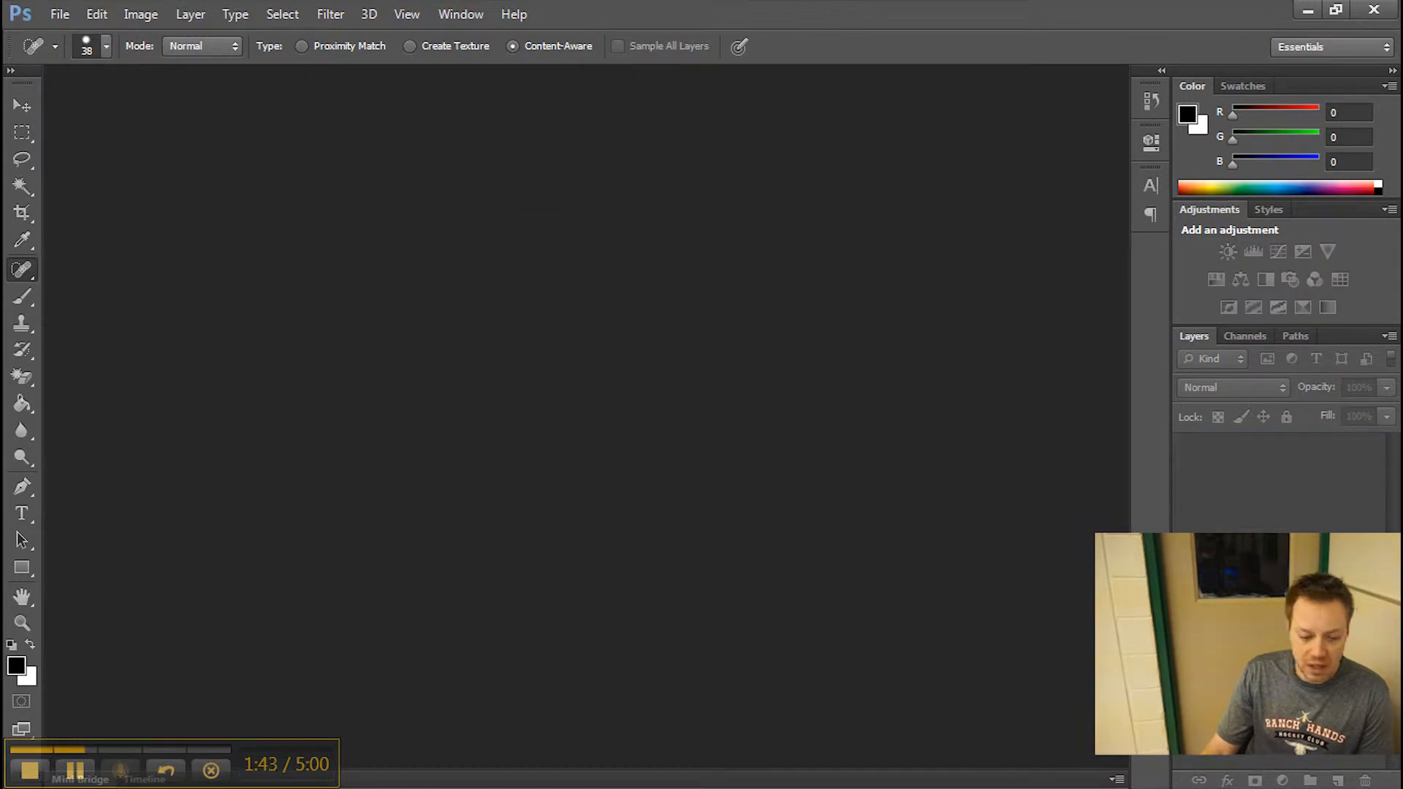
{"action": "left_click", "coordinate": [1307, 11]}
{"action": "key", "text": "alt+Tab"}
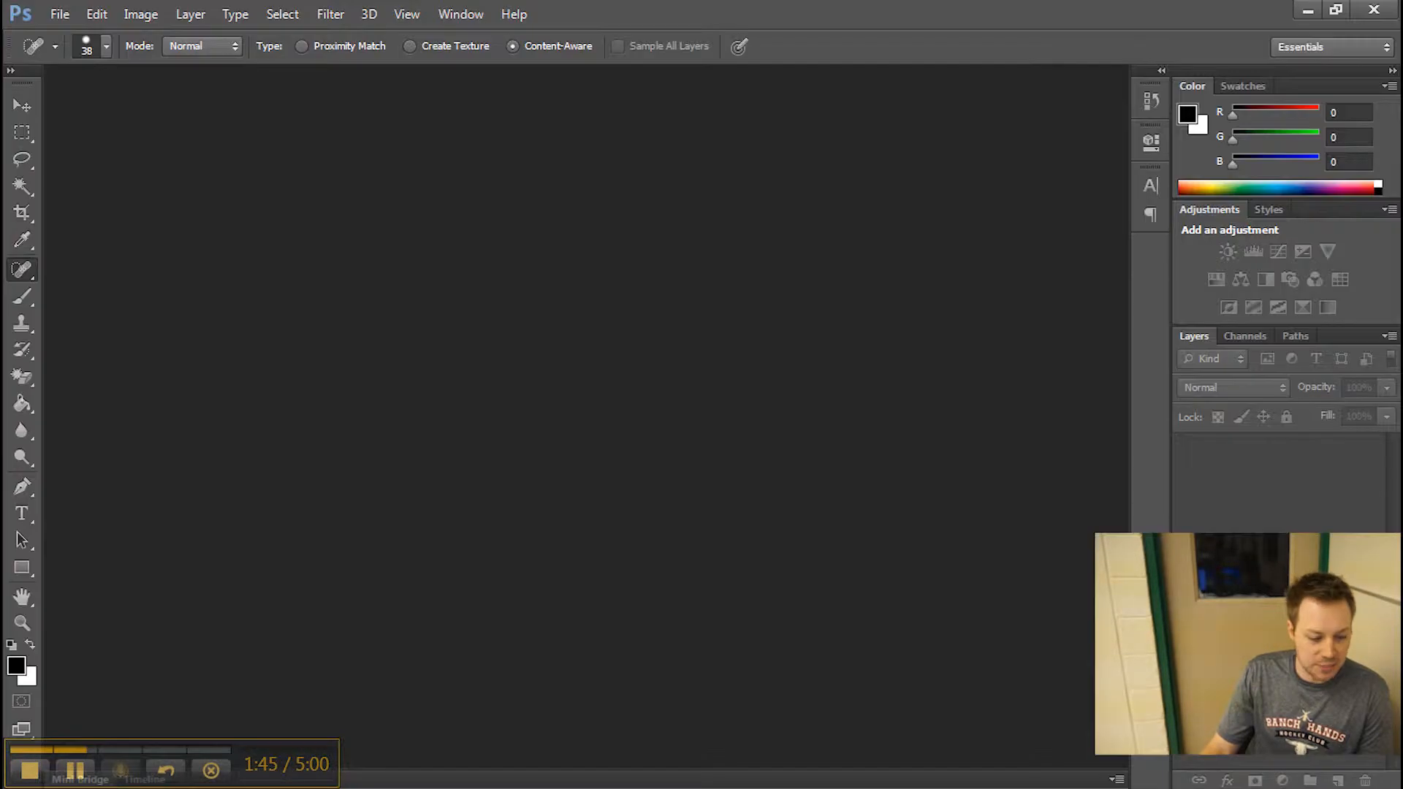
{"action": "key", "text": "alt+Tab"}
{"action": "scroll", "coordinate": [985, 456], "scroll_direction": "down", "scroll_amount": 8}
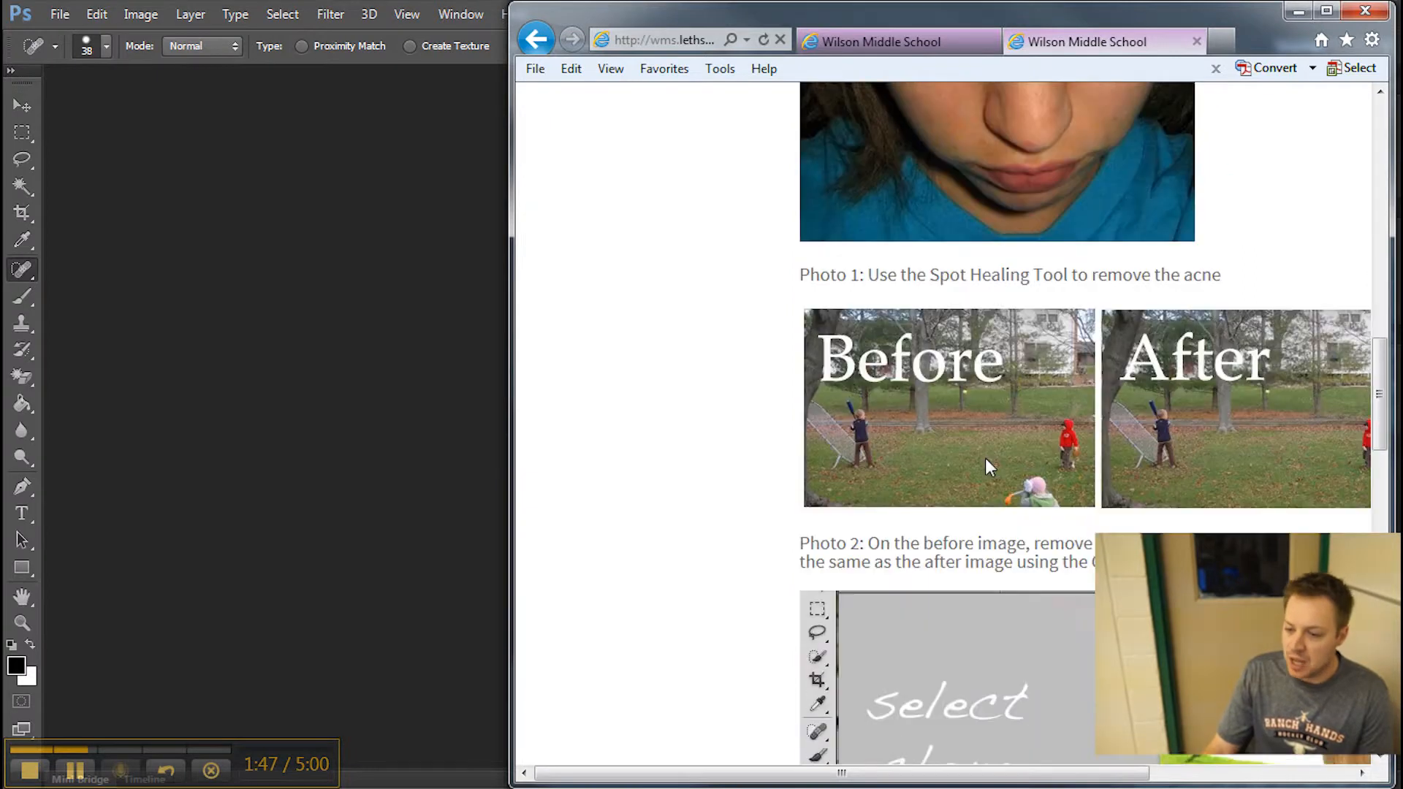
{"action": "left_click_drag", "start_coordinate": [840, 331], "coordinate": [449, 351]}
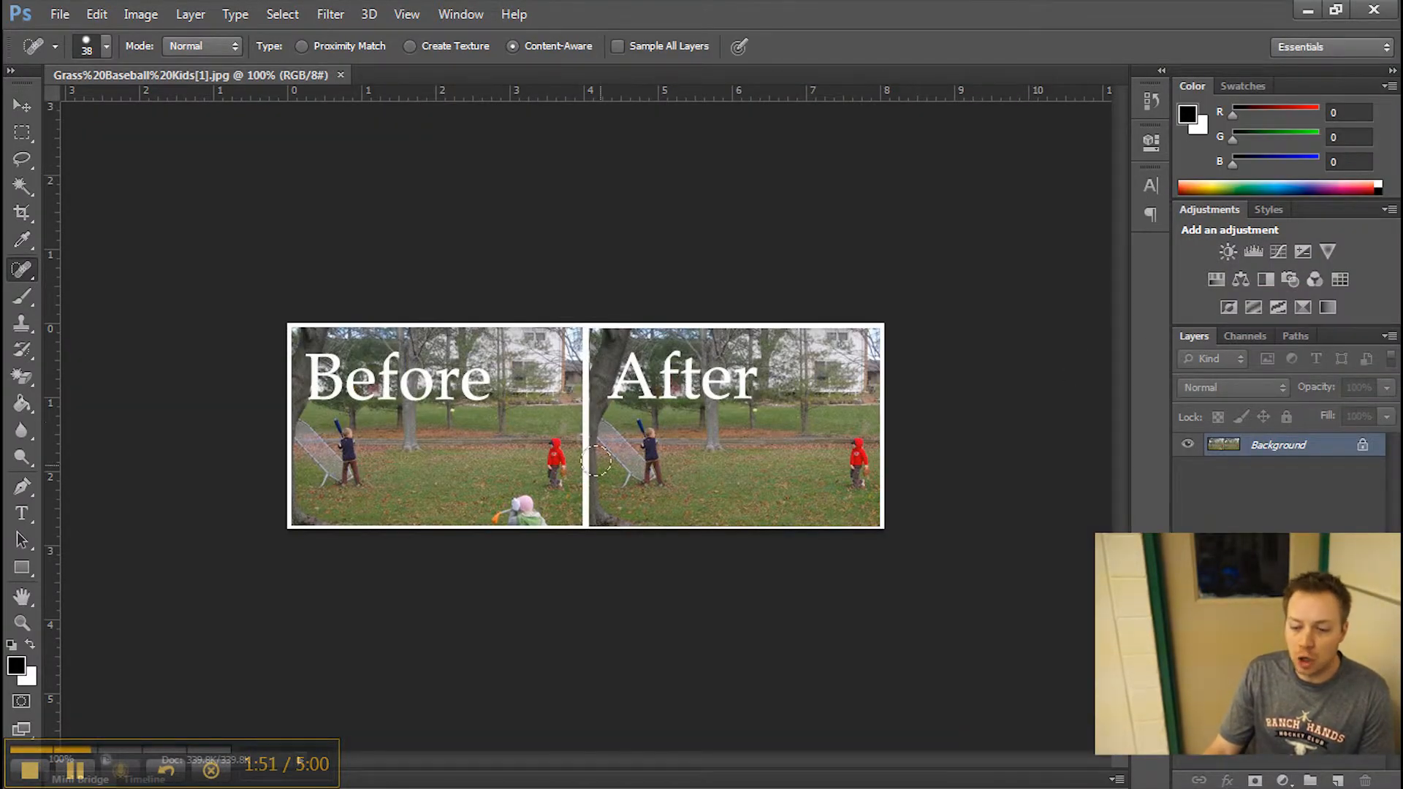
Clone nearby grass over the little girl's head in the Before image using a 23 px Clone Stamp
{"action": "scroll", "coordinate": [596, 461], "scroll_direction": "up", "scroll_amount": 3}
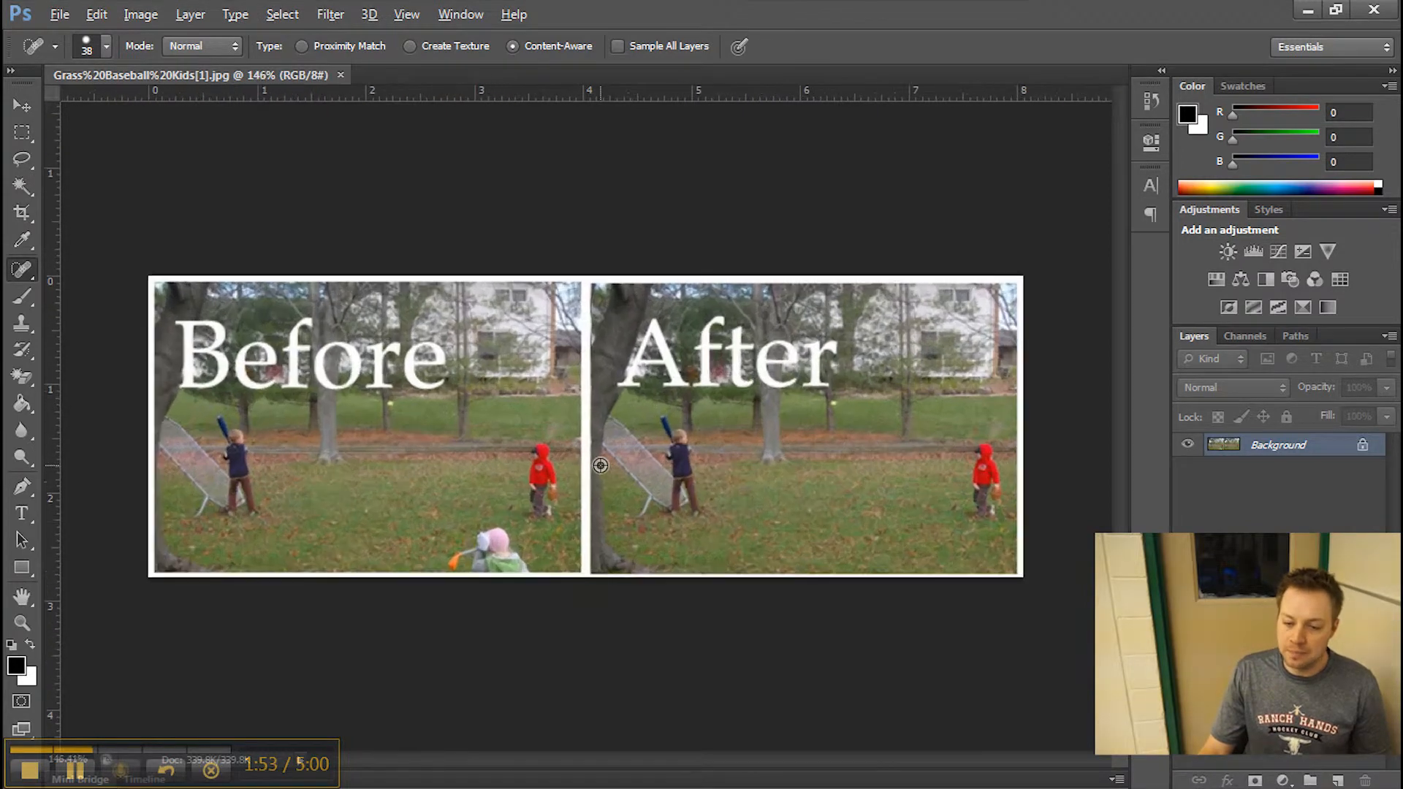
{"action": "scroll", "coordinate": [600, 465], "scroll_direction": "up", "scroll_amount": 1}
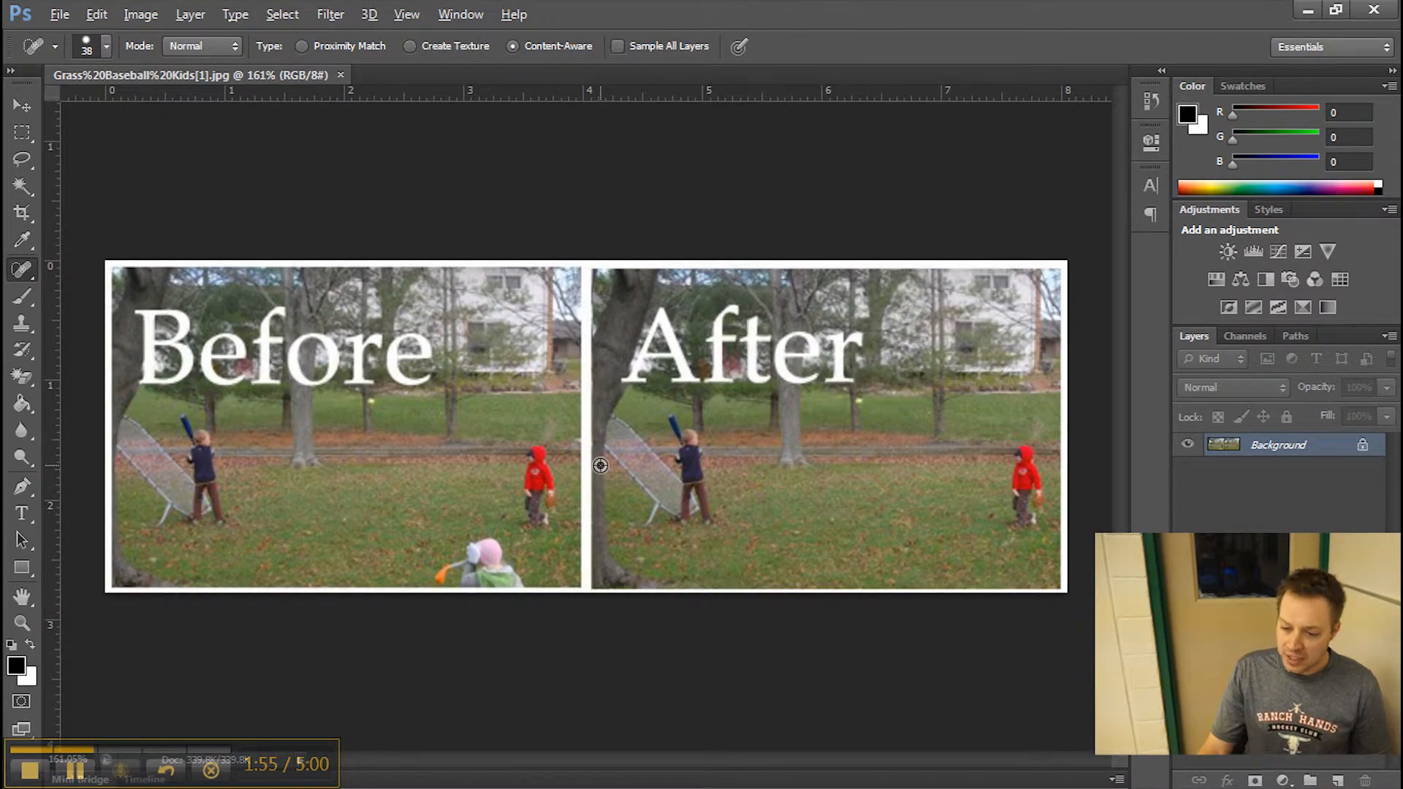
{"action": "key", "text": "alt"}
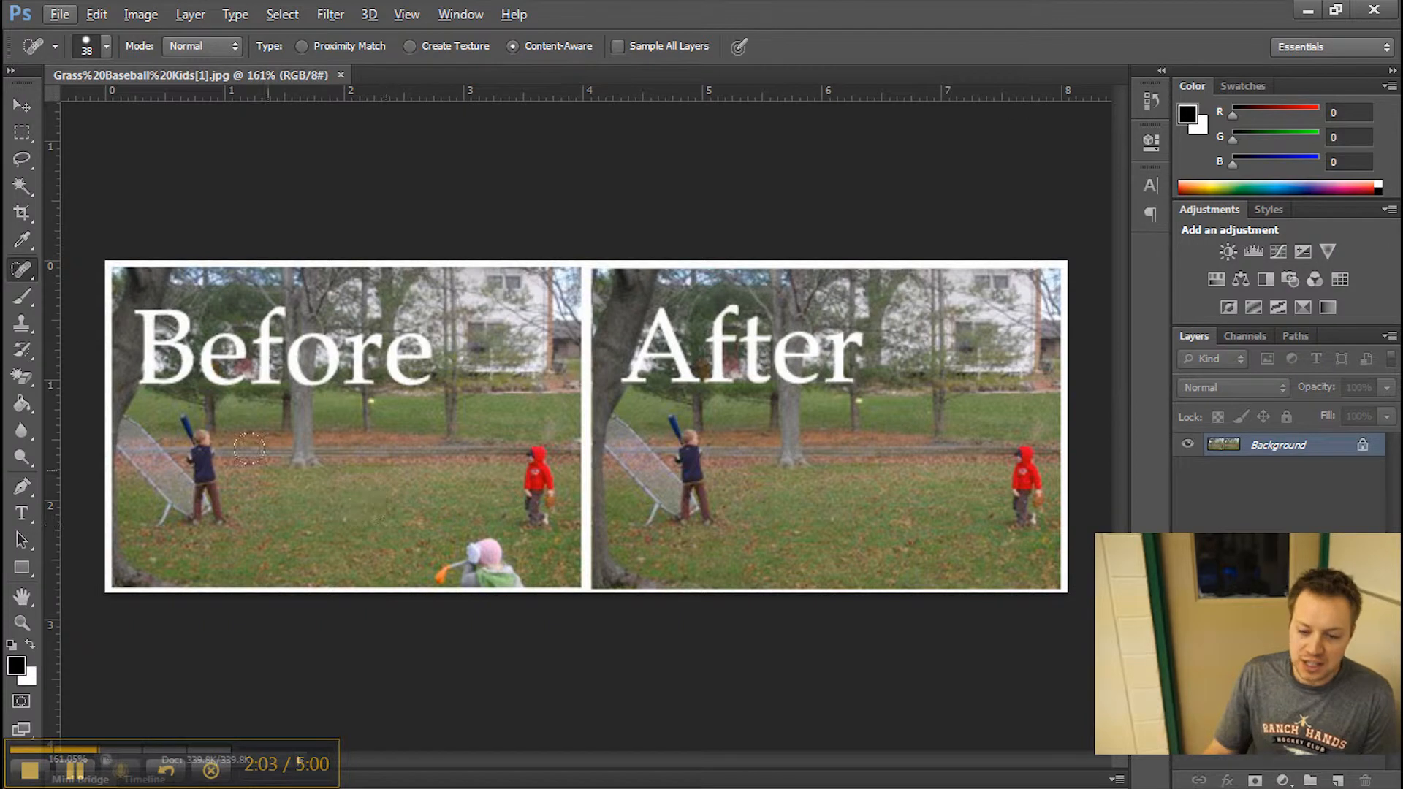
{"action": "left_click", "coordinate": [30, 326]}
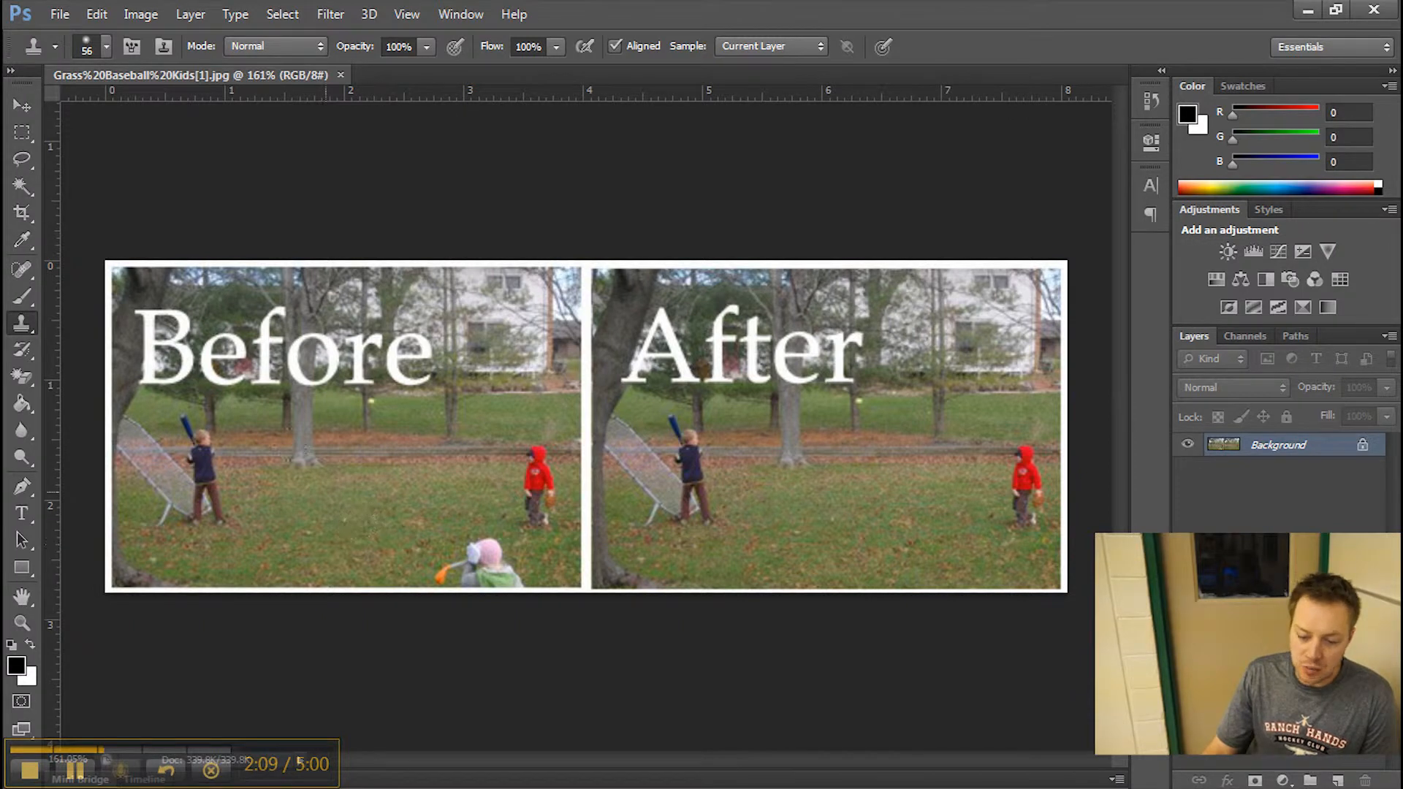
{"action": "left_click", "coordinate": [108, 46]}
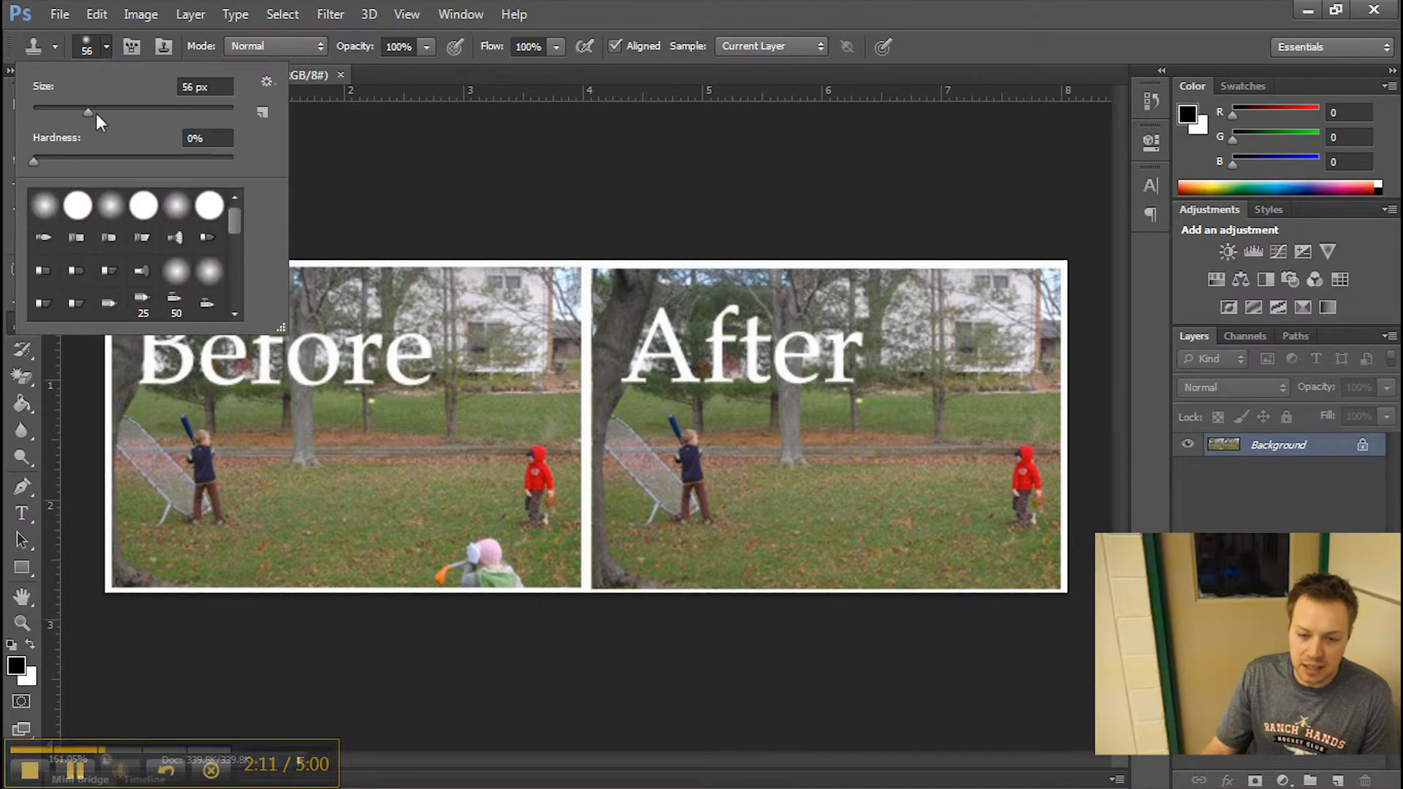
{"action": "left_click_drag", "start_coordinate": [96, 114], "coordinate": [55, 116]}
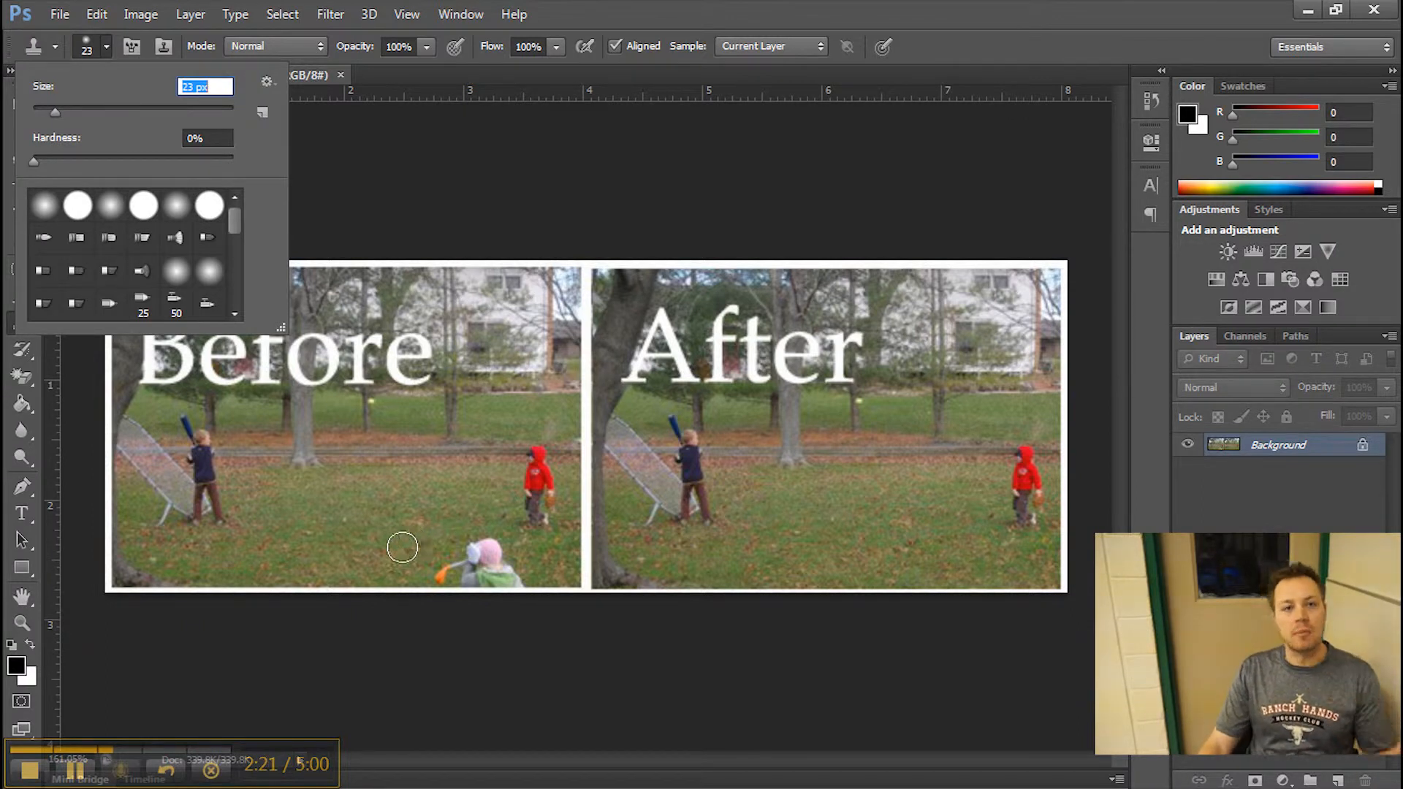
{"action": "left_click", "coordinate": [346, 565], "text": "alt"}
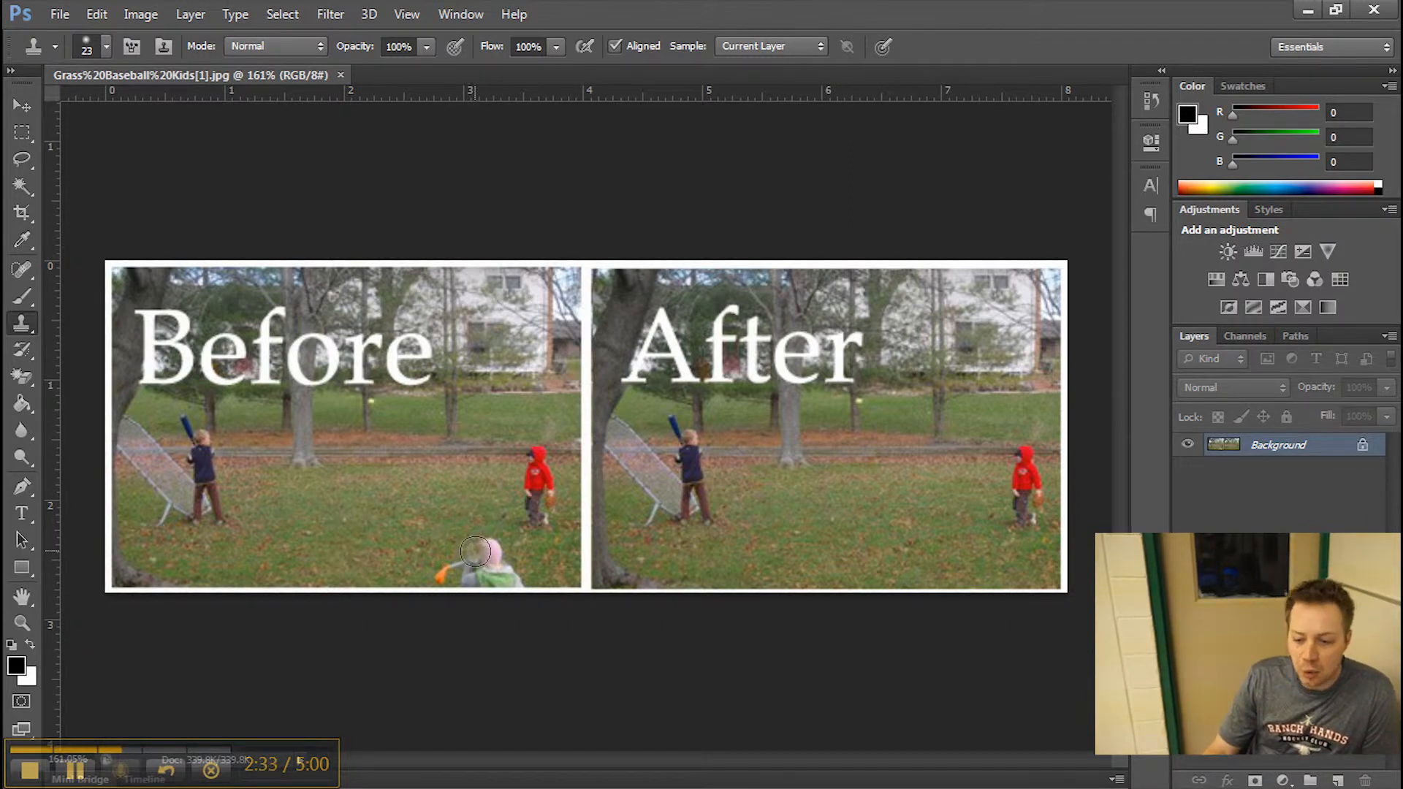
{"action": "left_click_drag", "start_coordinate": [475, 552], "coordinate": [492, 553]}
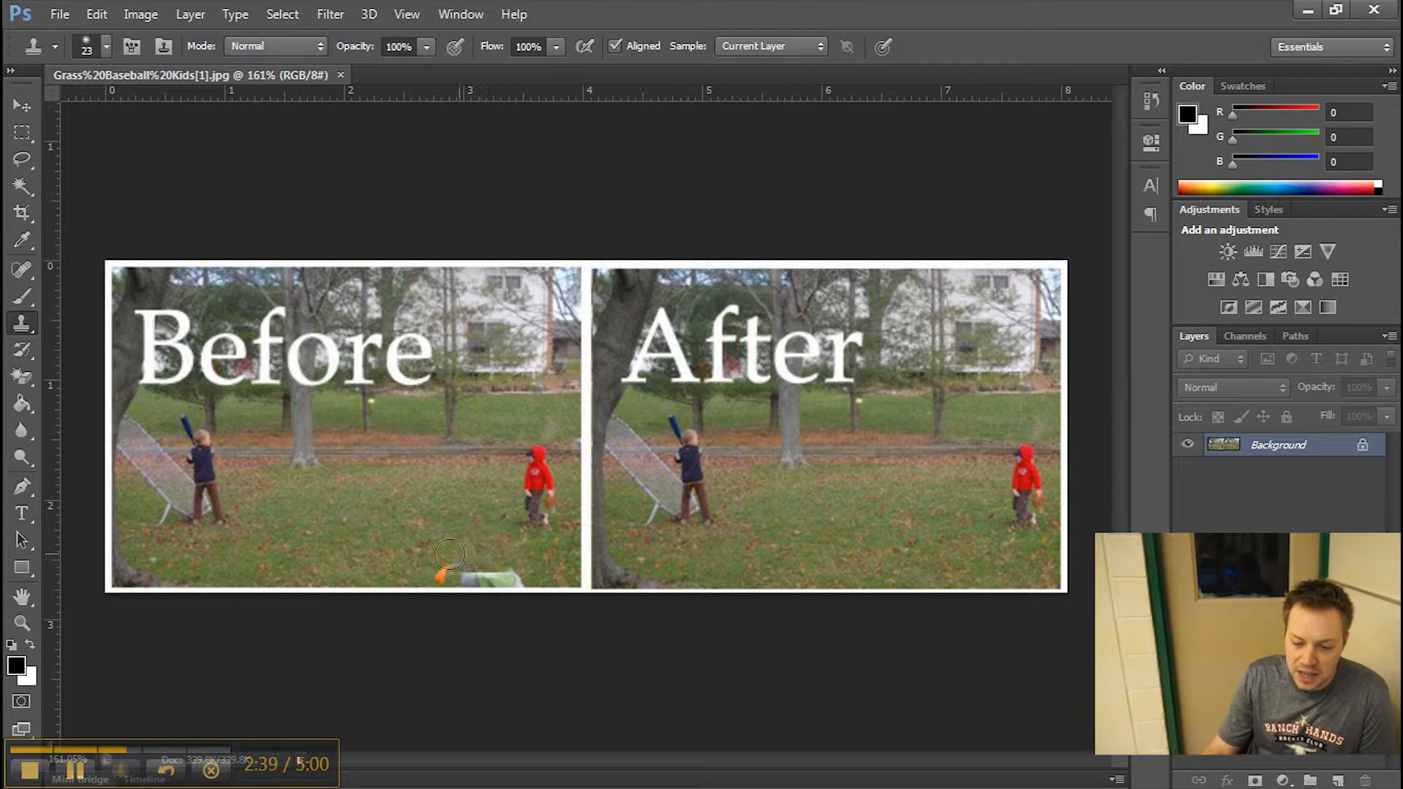
{"action": "left_click_drag", "start_coordinate": [449, 554], "coordinate": [458, 554]}
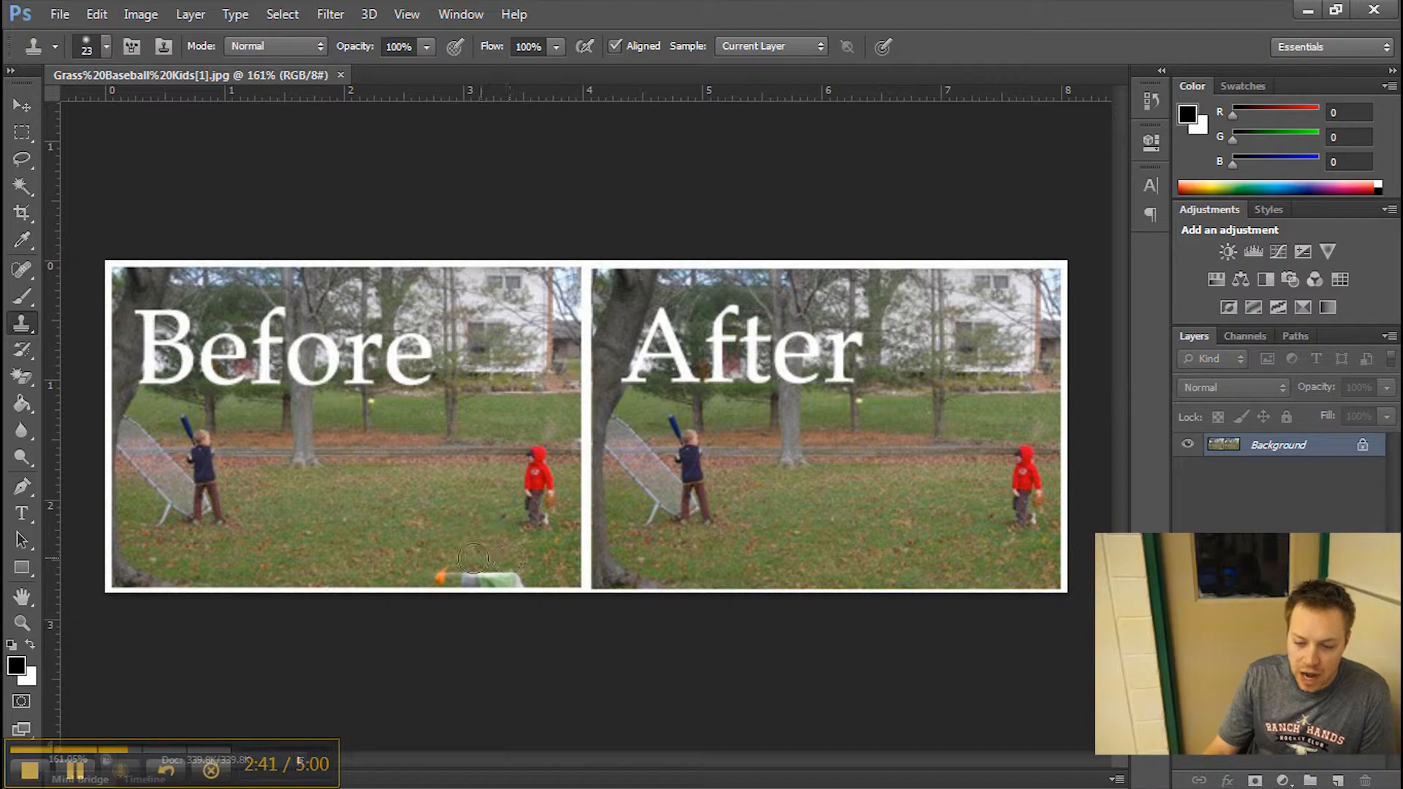
{"action": "left_click", "coordinate": [472, 558]}
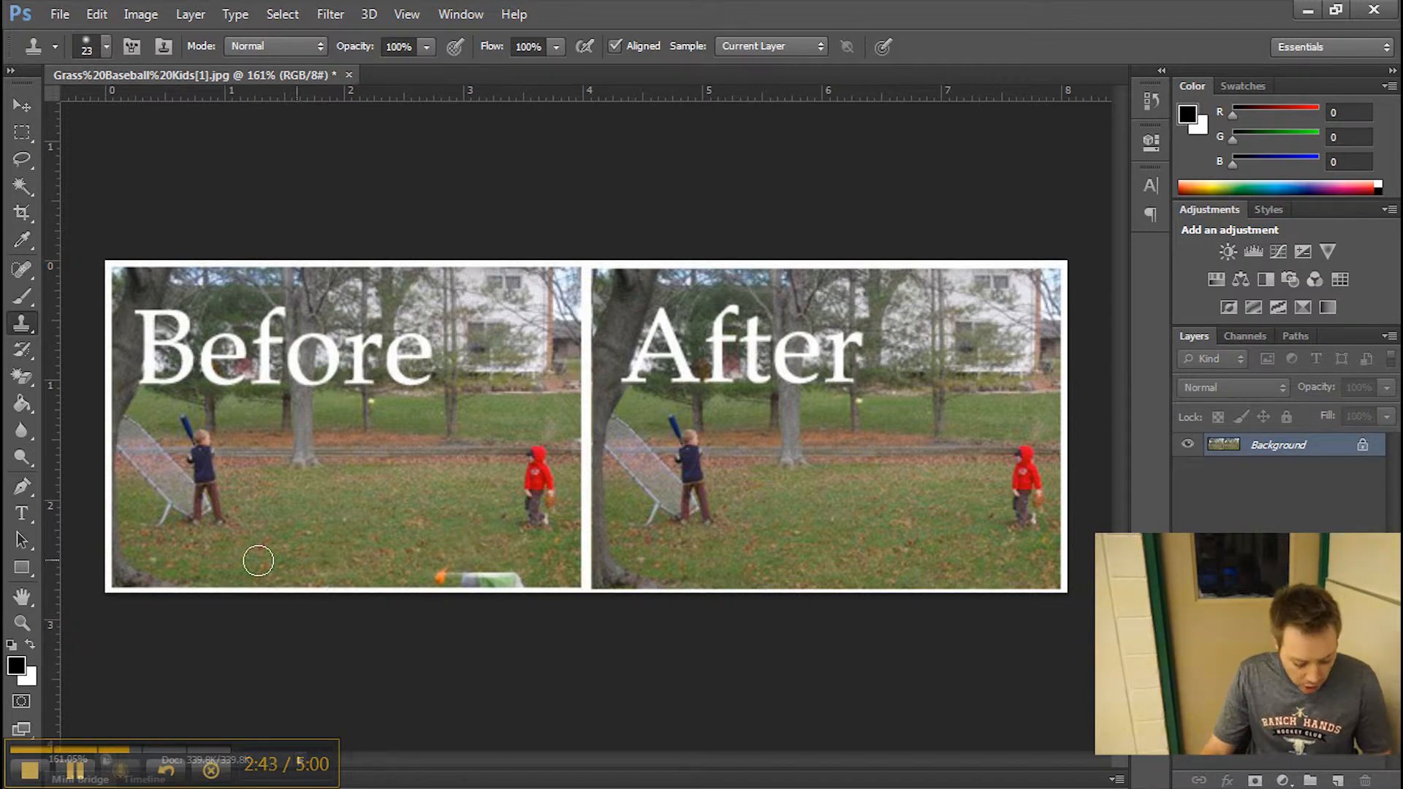
Clone grass over the rest of the little girl and repair the white border beneath her with a border sample
{"action": "left_click", "coordinate": [278, 561], "text": "alt"}
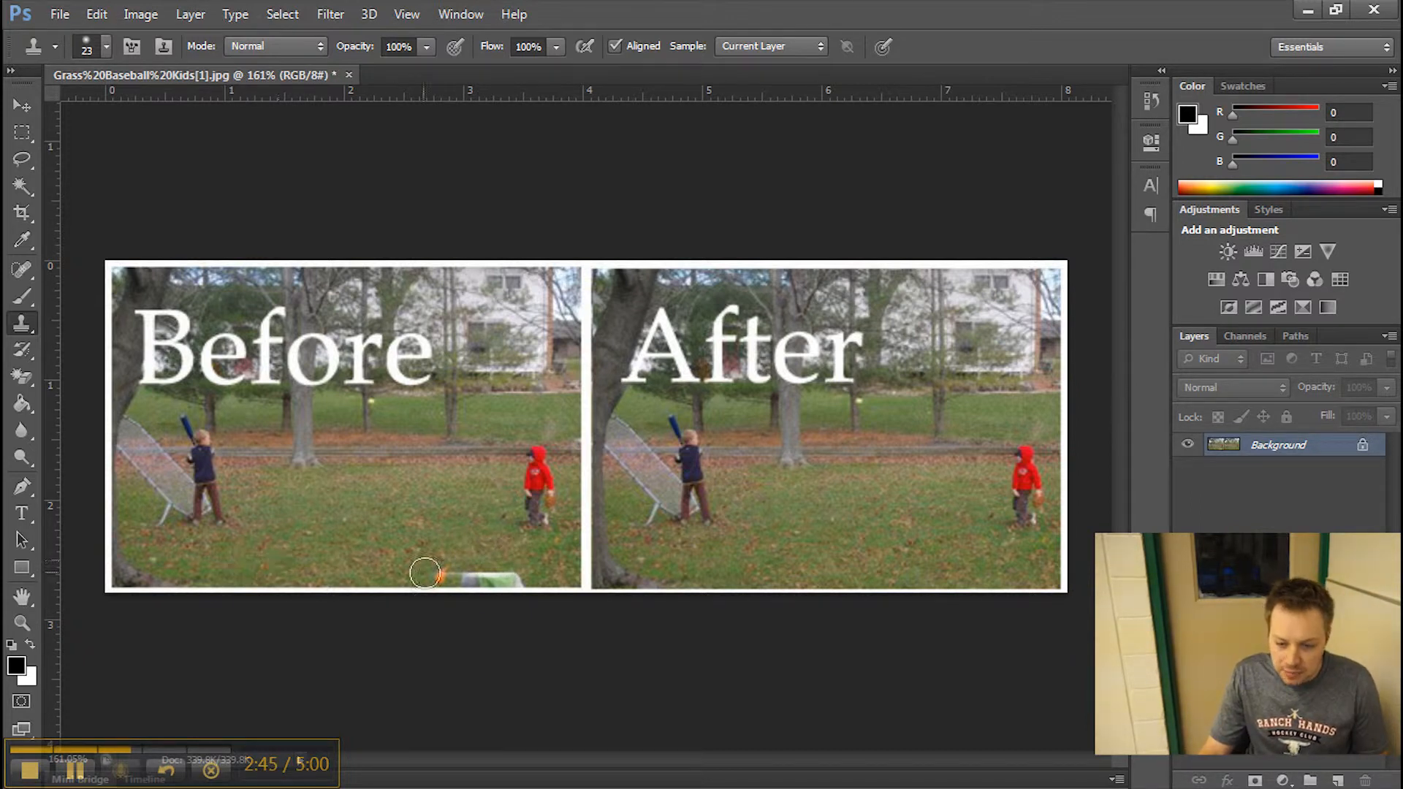
{"action": "left_click_drag", "start_coordinate": [427, 575], "coordinate": [527, 575]}
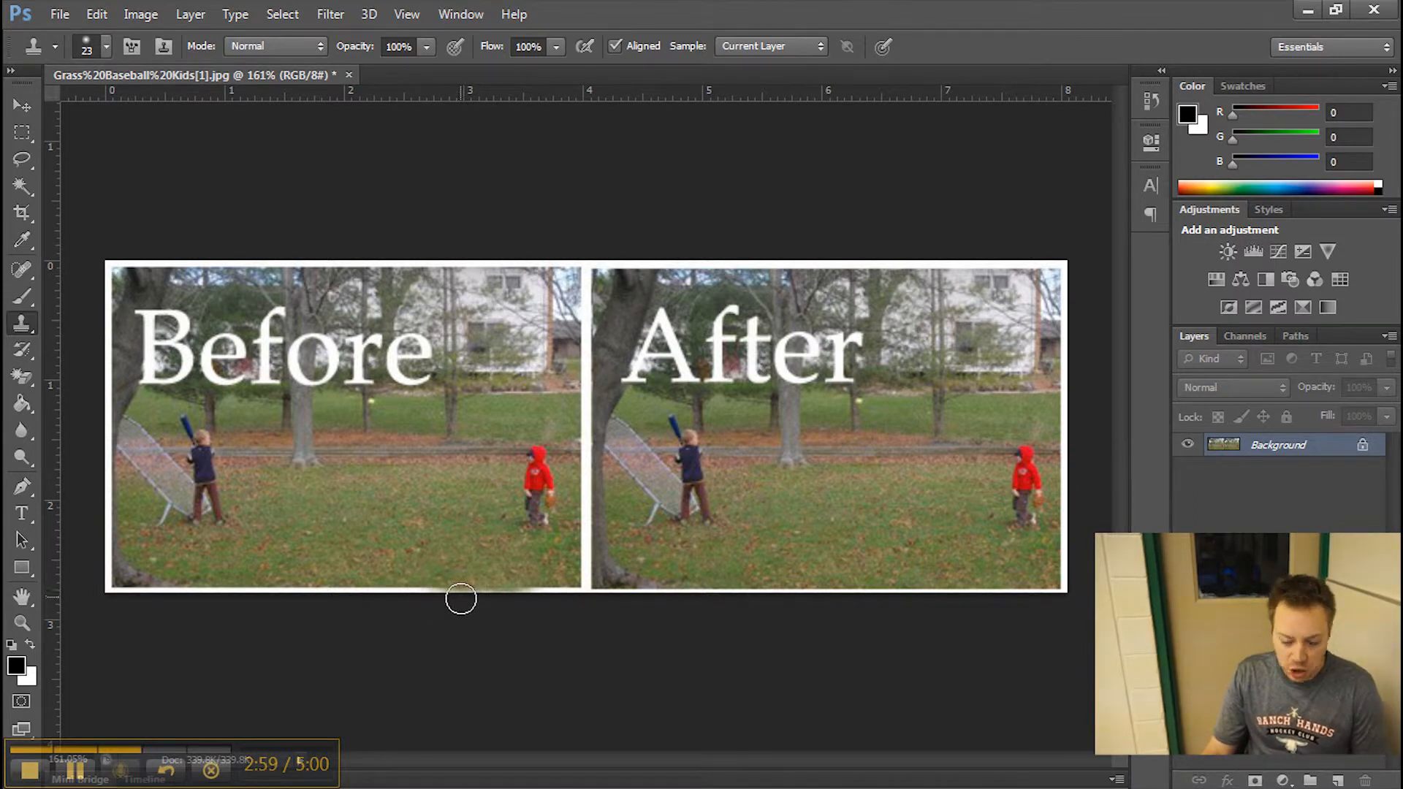
{"action": "left_click", "coordinate": [302, 586], "text": "alt"}
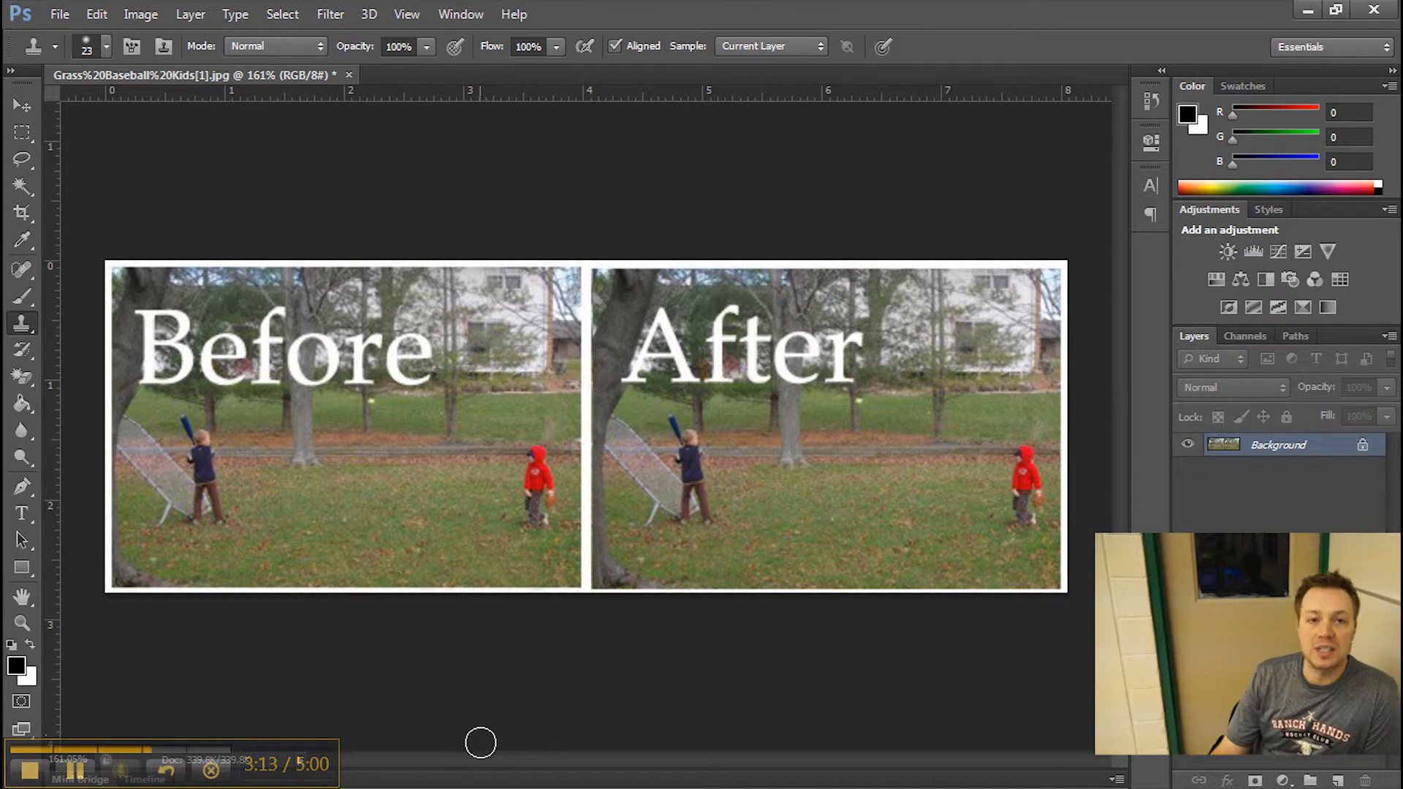
Close the baseball image without saving and bring the boy-with-bubbles image from the browser page into Photoshop
{"action": "left_click", "coordinate": [352, 76]}
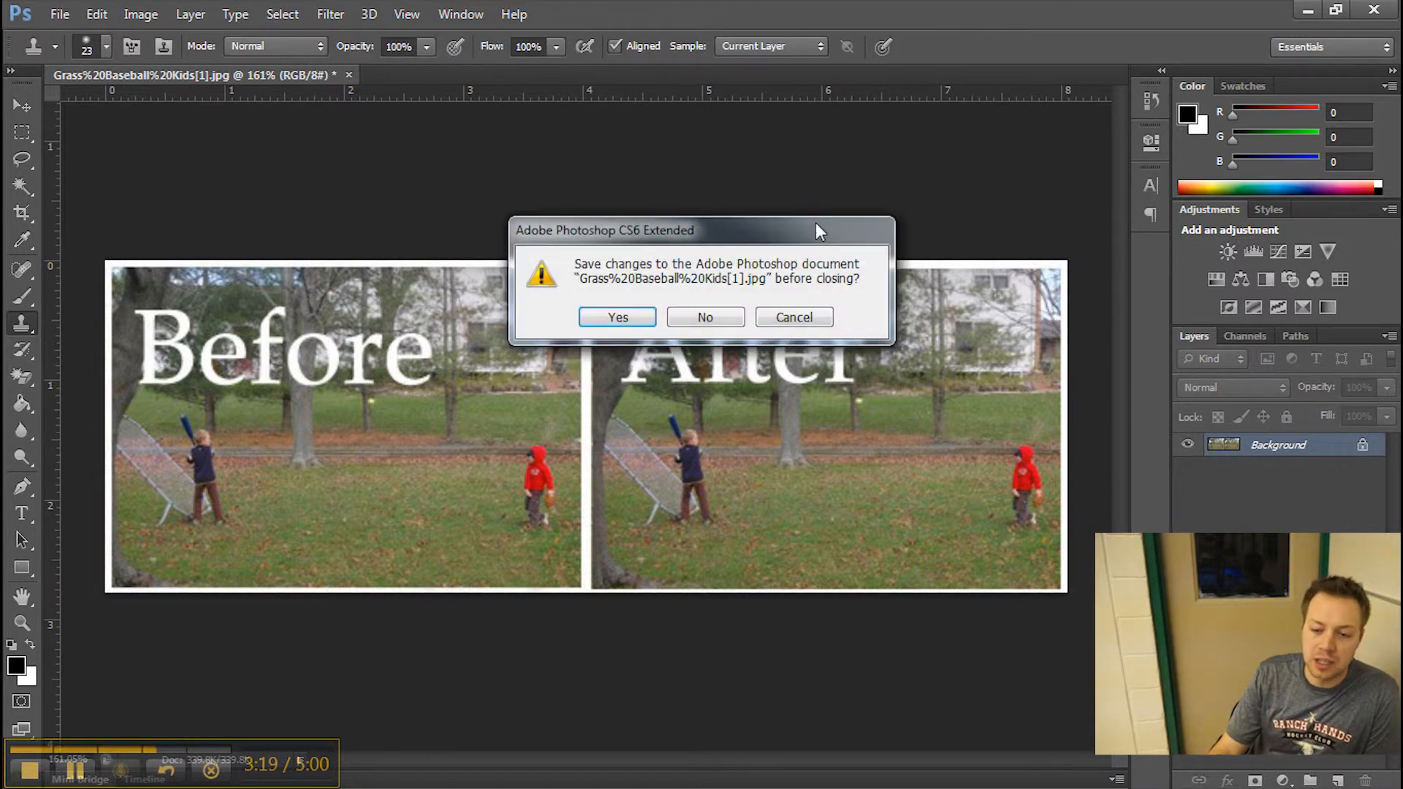
{"action": "left_click", "coordinate": [724, 317]}
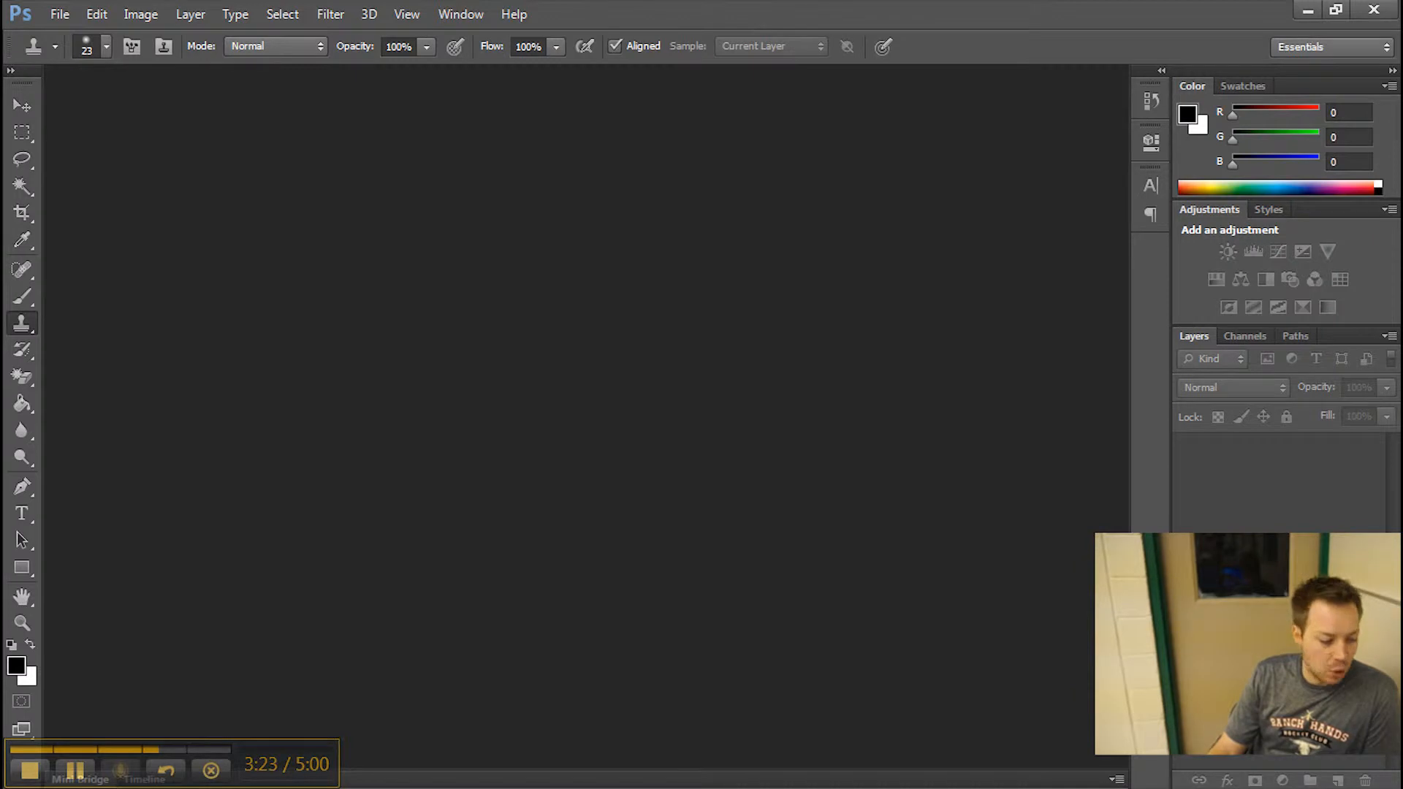
{"action": "key", "text": "alt+Tab"}
{"action": "scroll", "coordinate": [1081, 605], "scroll_direction": "down", "scroll_amount": 4}
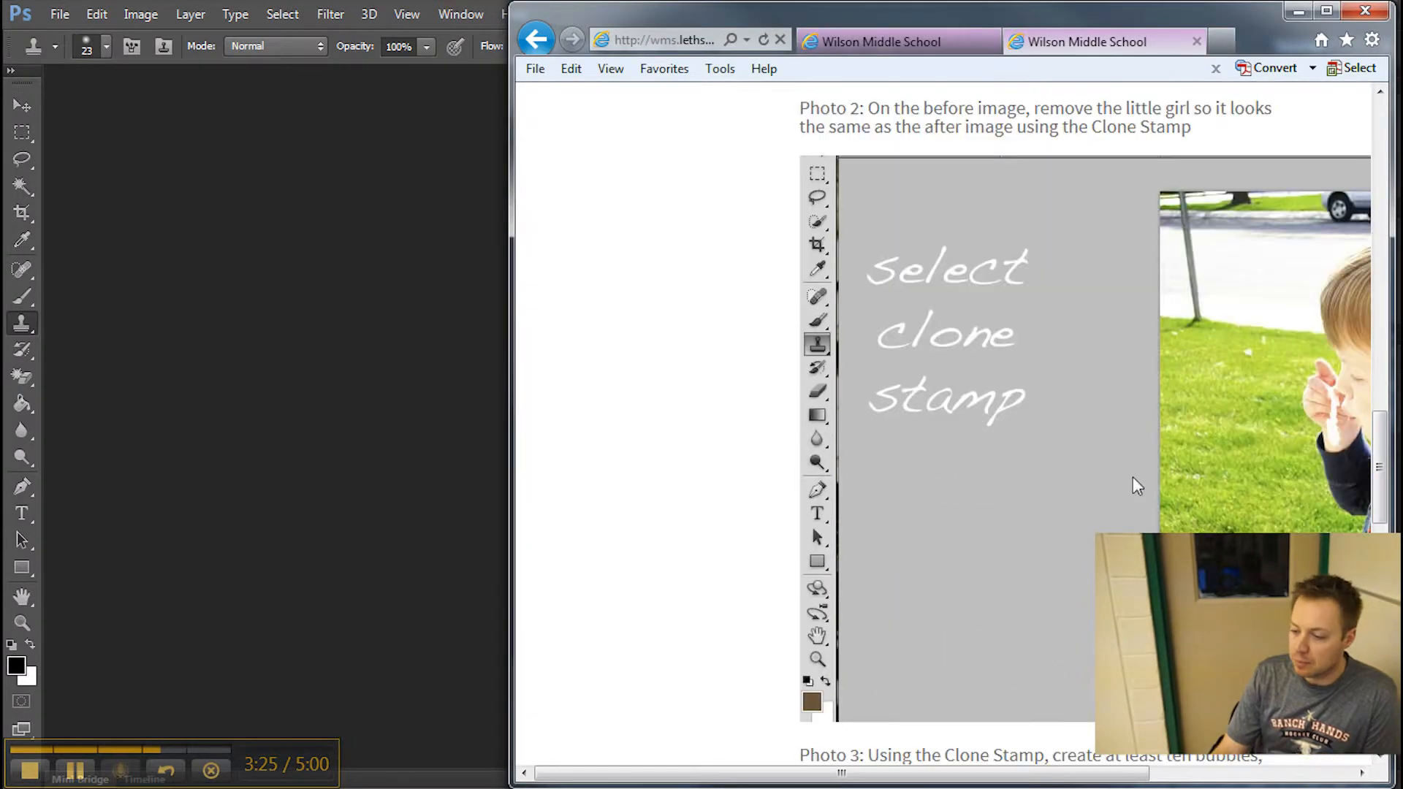
{"action": "left_click_drag", "start_coordinate": [892, 462], "coordinate": [410, 441]}
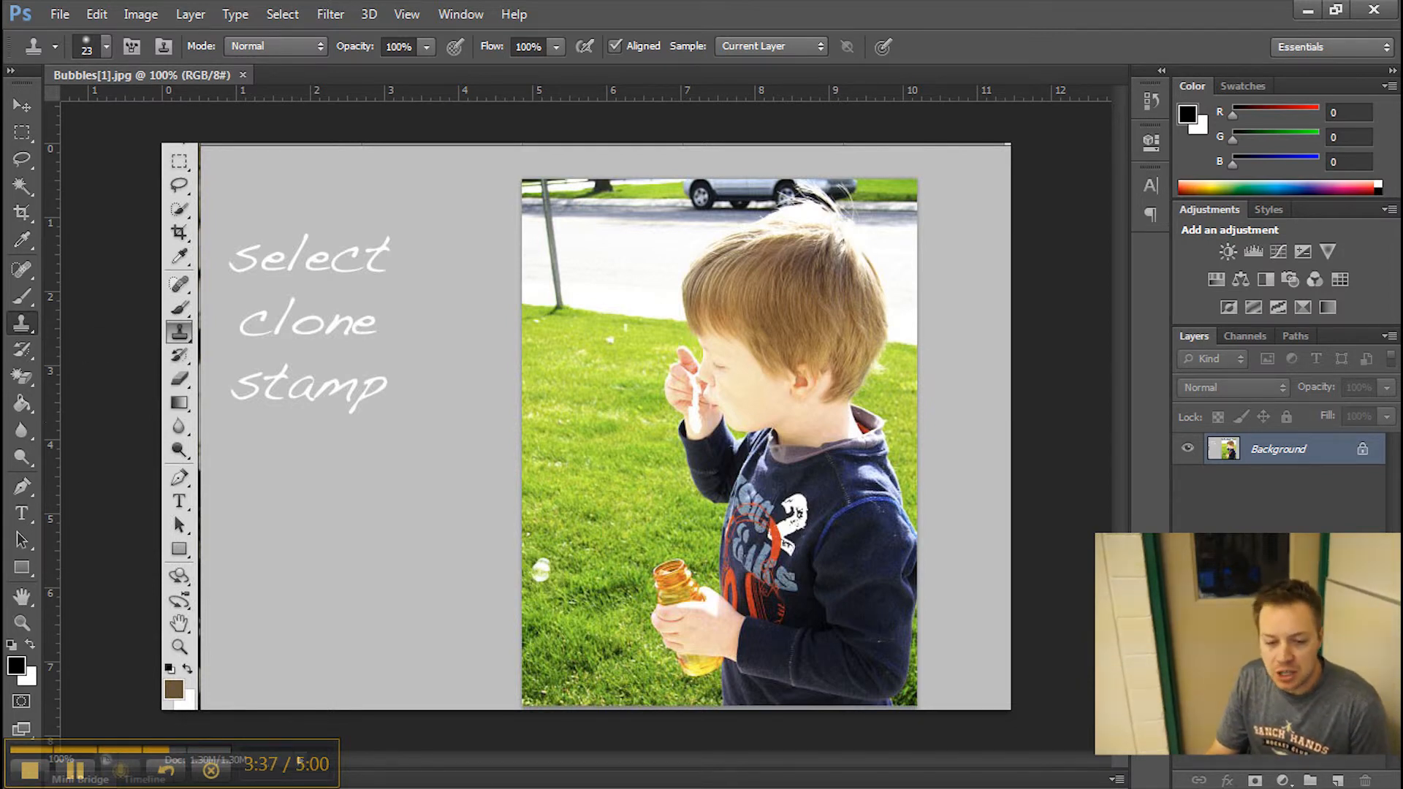
Sample the bubble on the grass with the Clone Stamp and paint four copies of it across the lawn beside the boy
{"action": "left_click", "coordinate": [543, 570], "text": "alt"}
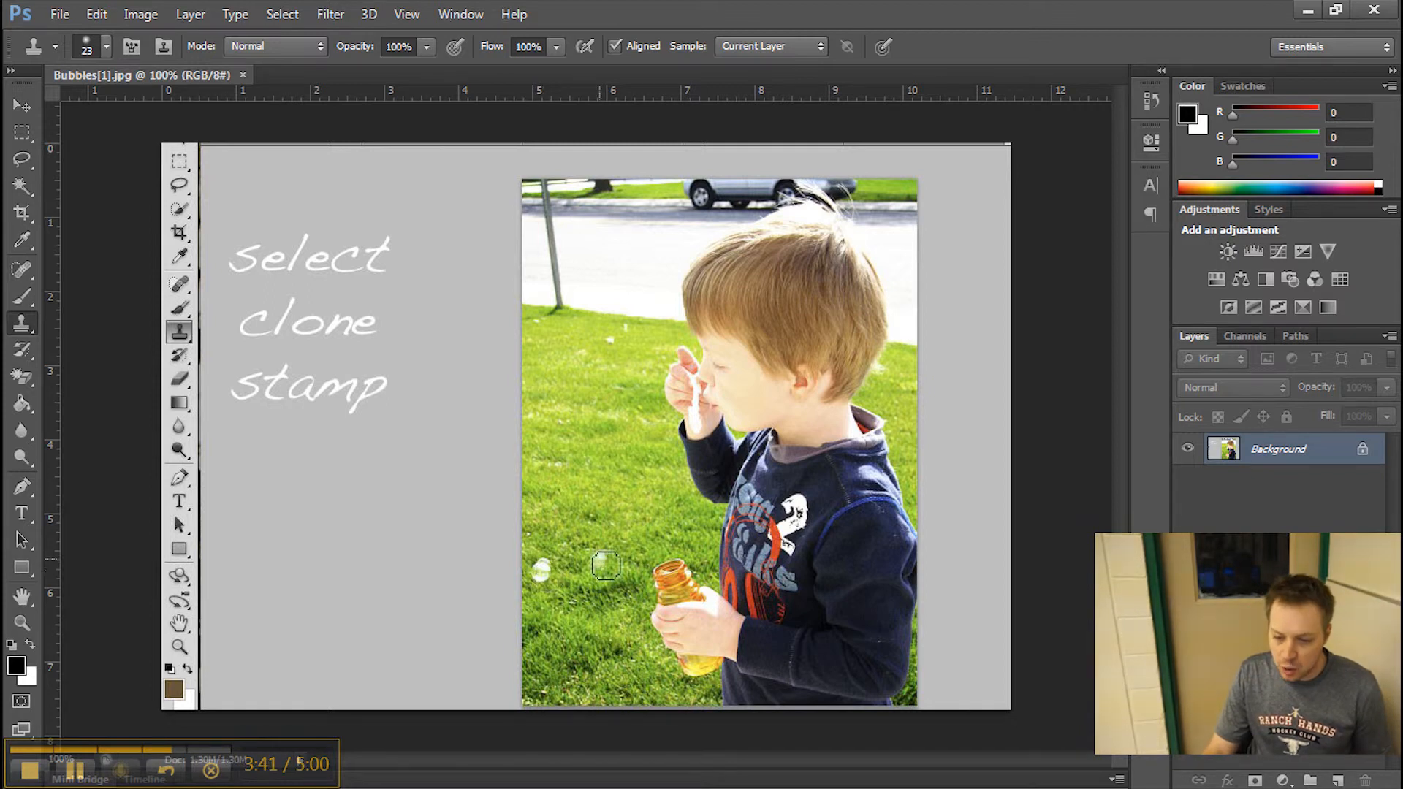
{"action": "left_click_drag", "start_coordinate": [599, 558], "coordinate": [634, 575]}
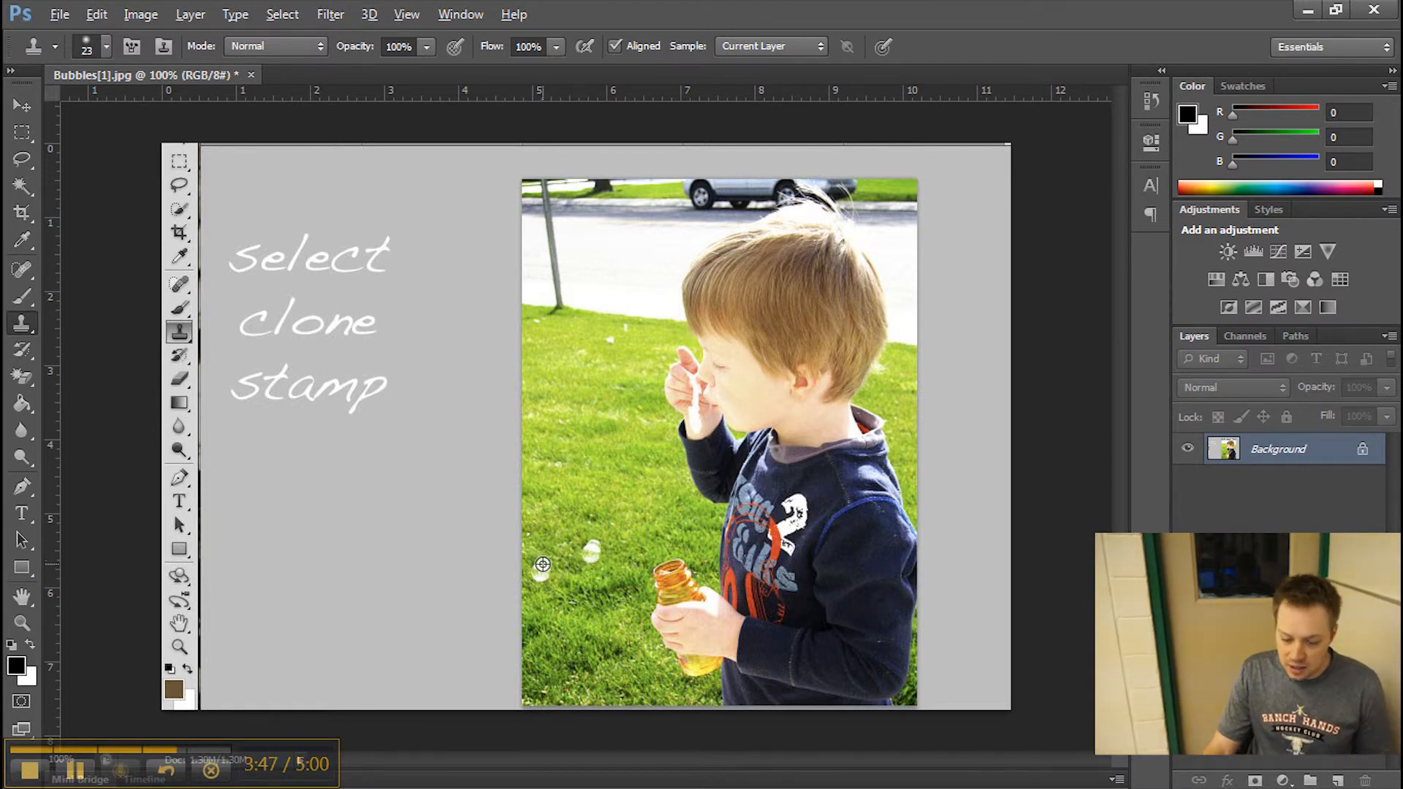
{"action": "mouse_move", "coordinate": [567, 545]}
{"action": "left_mouse_down"}
{"action": "mouse_move", "coordinate": [597, 524]}
{"action": "mouse_move", "coordinate": [604, 503]}
{"action": "mouse_move", "coordinate": [646, 516]}
{"action": "mouse_move", "coordinate": [566, 463]}
{"action": "mouse_move", "coordinate": [588, 465]}
{"action": "mouse_move", "coordinate": [561, 522]}
{"action": "mouse_move", "coordinate": [613, 465]}
{"action": "left_mouse_up"}
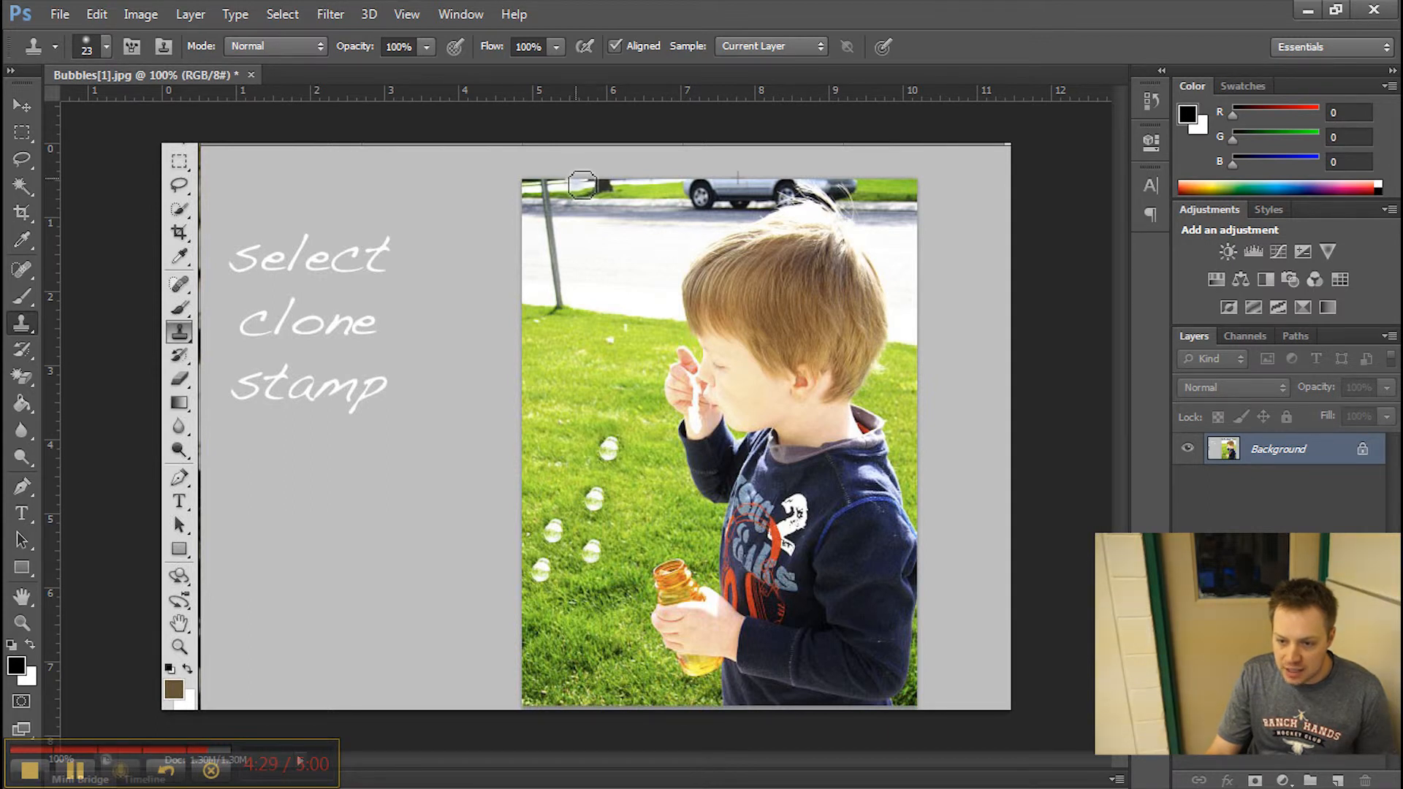
Clone the parked car and its strip of road with the Clone Stamp, placing the duplicate directly in front of the existing car
{"action": "mouse_move", "coordinate": [583, 184]}
{"action": "left_mouse_down"}
{"action": "mouse_move", "coordinate": [630, 192]}
{"action": "mouse_move", "coordinate": [551, 203]}
{"action": "mouse_move", "coordinate": [560, 189]}
{"action": "mouse_move", "coordinate": [542, 196]}
{"action": "mouse_move", "coordinate": [548, 211]}
{"action": "mouse_move", "coordinate": [524, 187]}
{"action": "mouse_move", "coordinate": [556, 217]}
{"action": "mouse_move", "coordinate": [532, 218]}
{"action": "mouse_move", "coordinate": [620, 212]}
{"action": "mouse_move", "coordinate": [631, 189]}
{"action": "mouse_move", "coordinate": [708, 206]}
{"action": "left_mouse_up"}
{"action": "left_click", "coordinate": [702, 196], "text": "alt"}
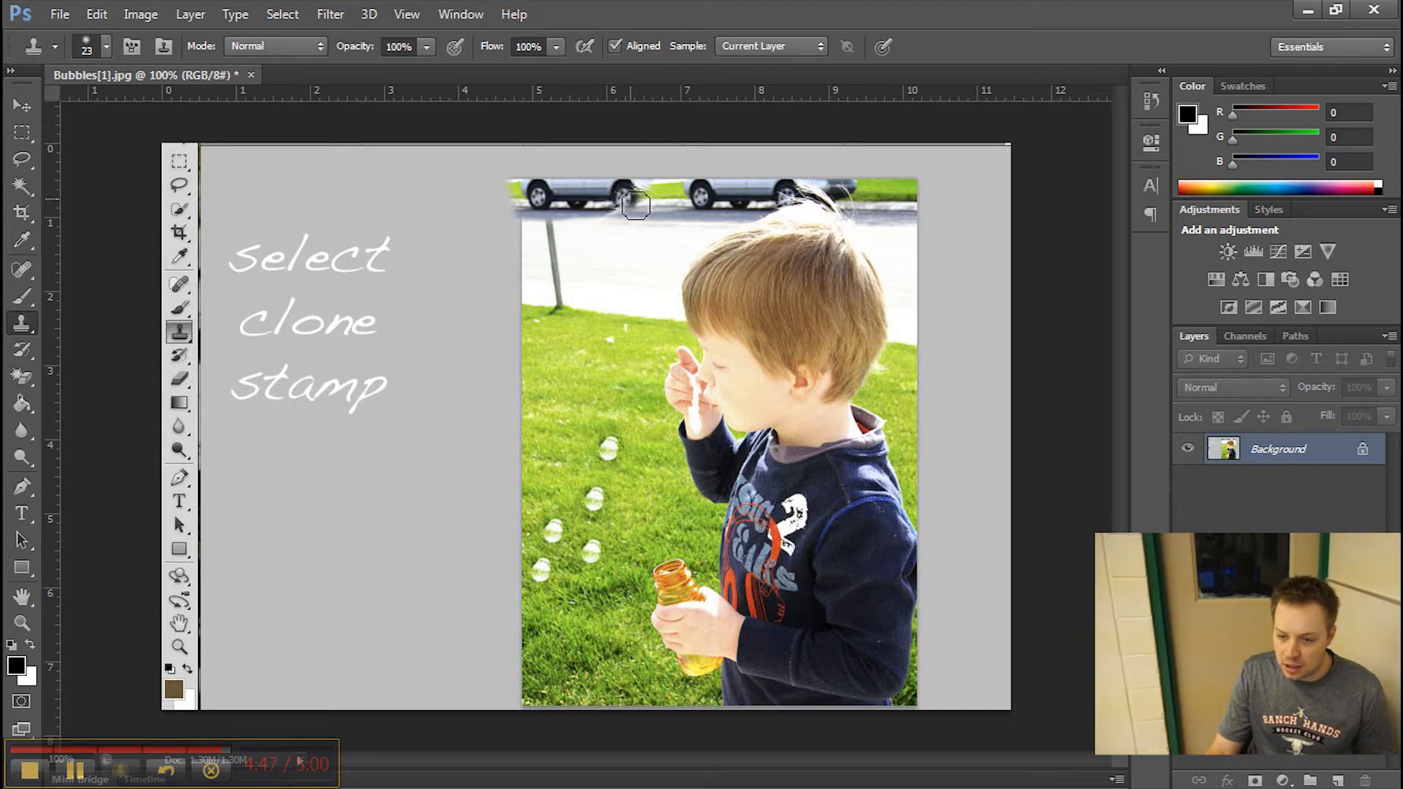
{"action": "mouse_move", "coordinate": [637, 204]}
{"action": "left_mouse_down"}
{"action": "mouse_move", "coordinate": [656, 190]}
{"action": "mouse_move", "coordinate": [863, 194]}
{"action": "mouse_move", "coordinate": [841, 195]}
{"action": "left_mouse_up"}
{"action": "left_click_drag", "start_coordinate": [649, 201], "coordinate": [659, 192]}
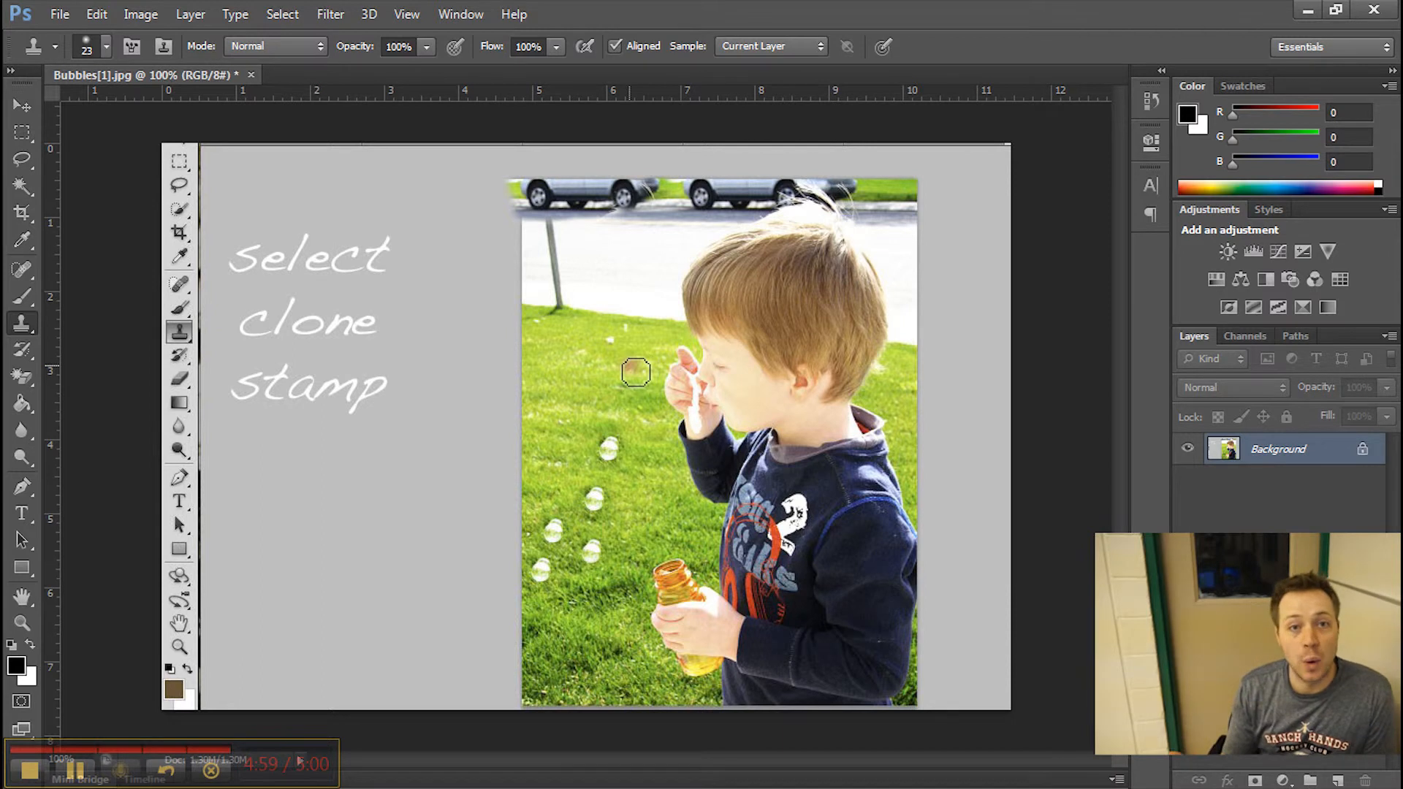
Close the bubbles image without saving and bring the rowing boat photo from the browser page into Photoshop
{"action": "left_click", "coordinate": [251, 75]}
{"action": "left_click", "coordinate": [703, 320]}
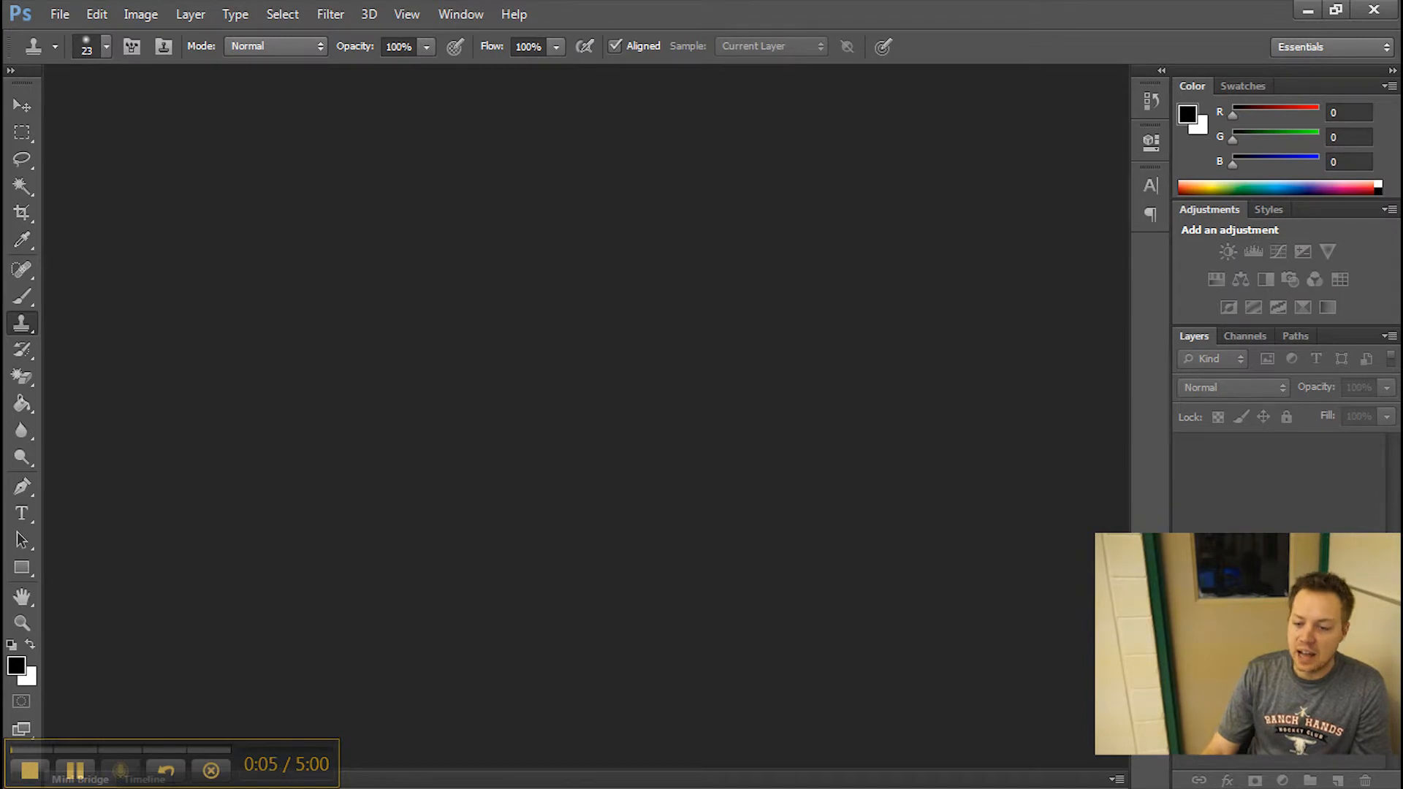
{"action": "key", "text": "alt+Tab"}
{"action": "scroll", "coordinate": [1111, 475], "scroll_direction": "down", "scroll_amount": 5}
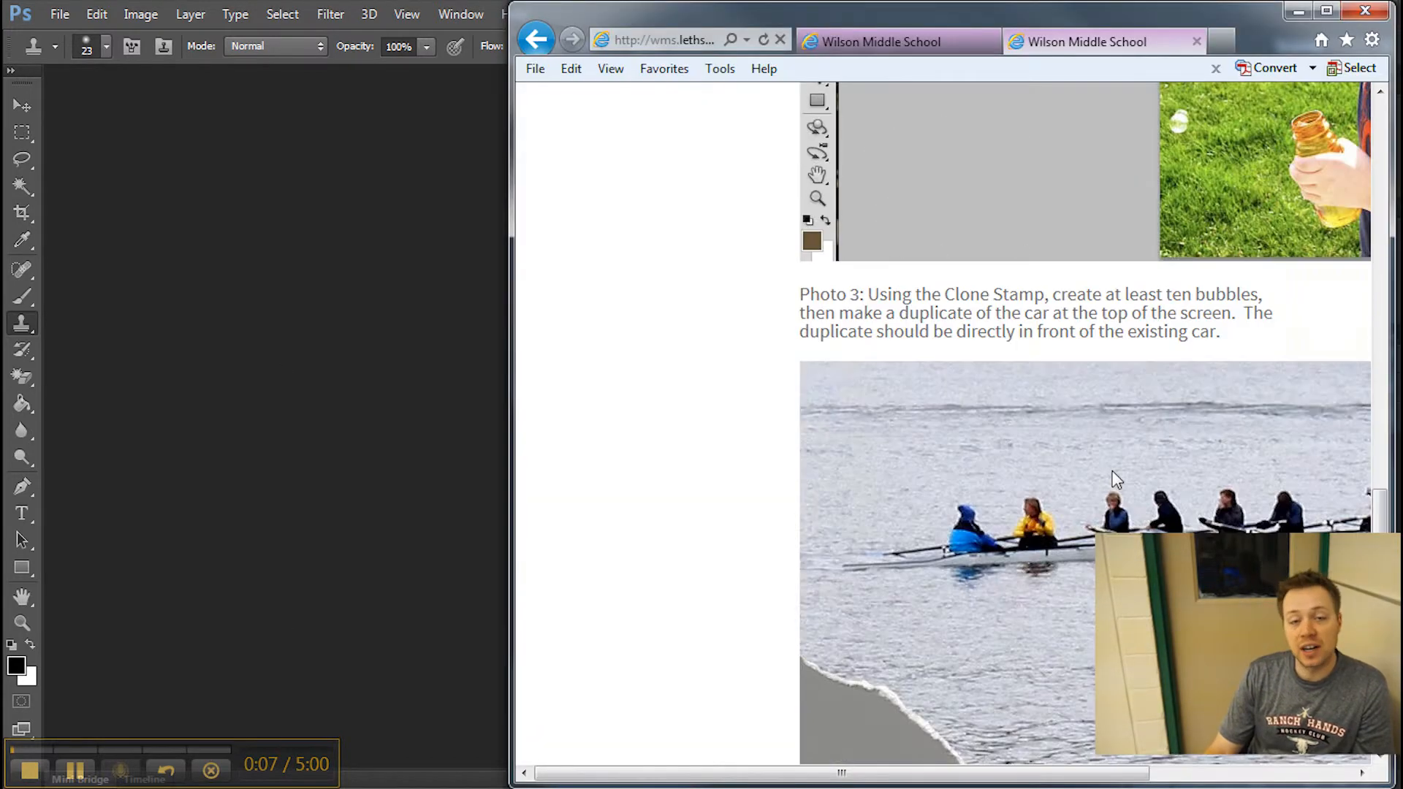
{"action": "left_click_drag", "start_coordinate": [1146, 396], "coordinate": [480, 402]}
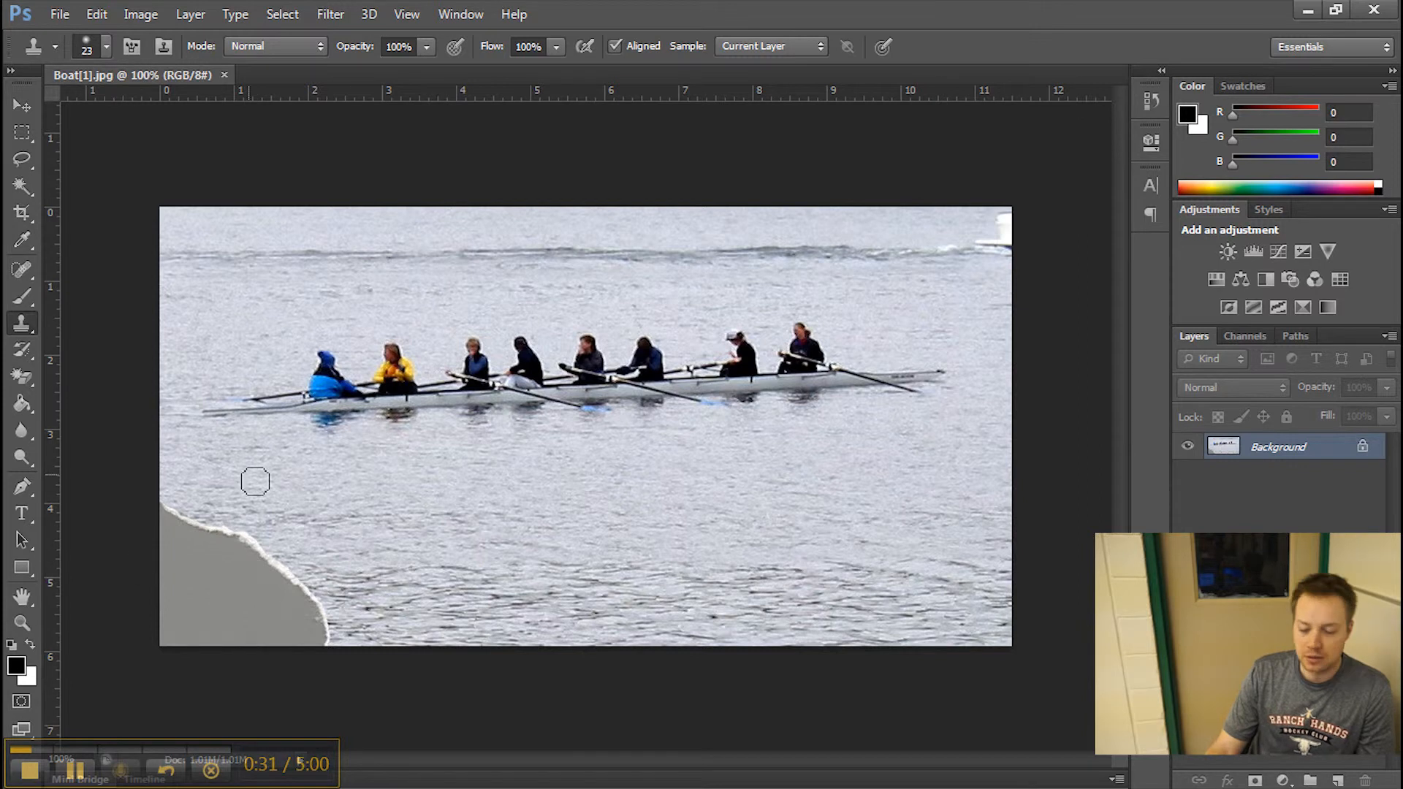
Enlarge the Clone Stamp brush to 121 px and clone the wake and water over the white boat at the photo's upper-right edge
{"action": "left_click", "coordinate": [106, 46]}
{"action": "left_click_drag", "start_coordinate": [51, 120], "coordinate": [143, 120]}
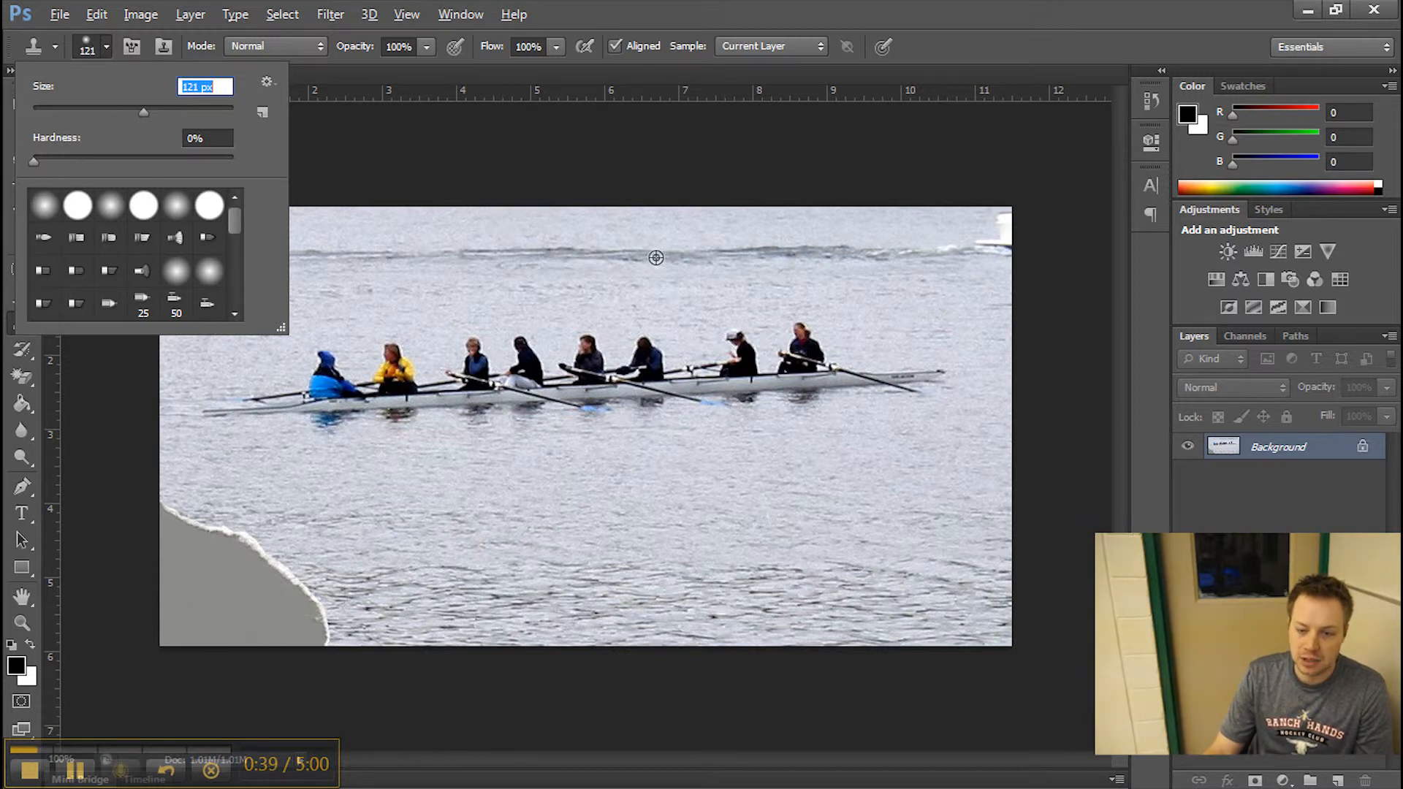
{"action": "left_click", "coordinate": [680, 259]}
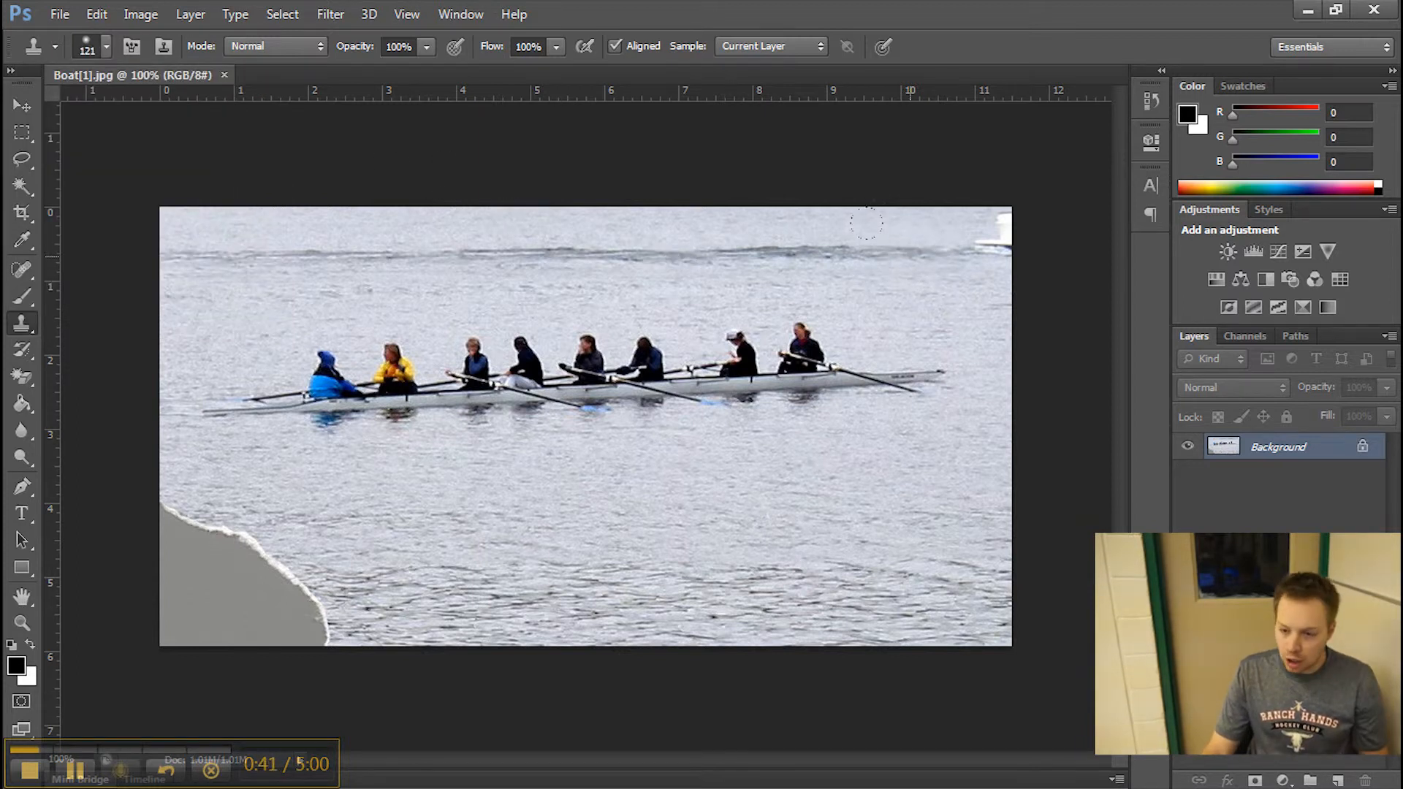
{"action": "mouse_move", "coordinate": [929, 225]}
{"action": "left_mouse_down"}
{"action": "mouse_move", "coordinate": [954, 238]}
{"action": "mouse_move", "coordinate": [962, 209]}
{"action": "left_mouse_up"}
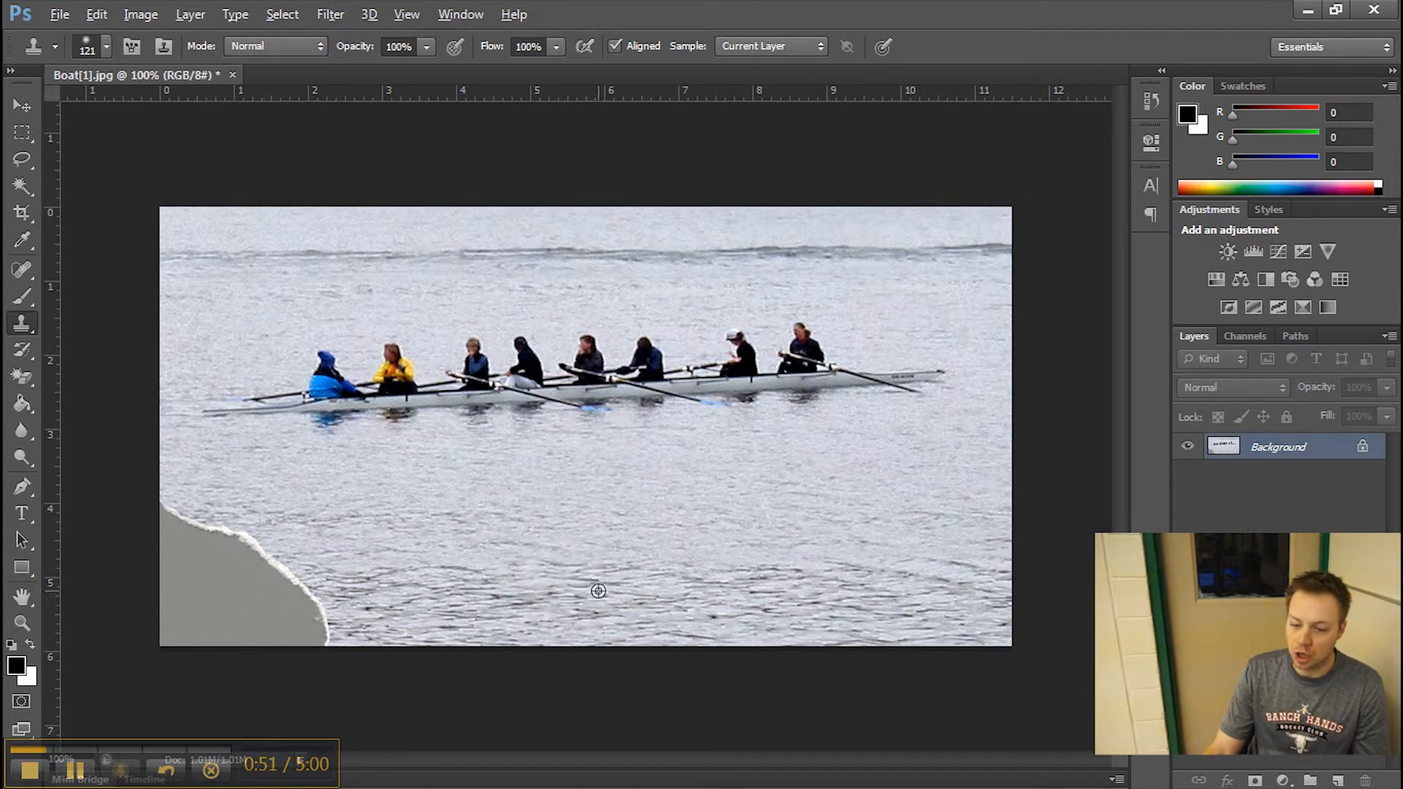
Clone nearby water over the torn grey corner at the lower left of the boat photo, including its bottom edge
{"action": "left_click", "coordinate": [621, 578], "text": "alt"}
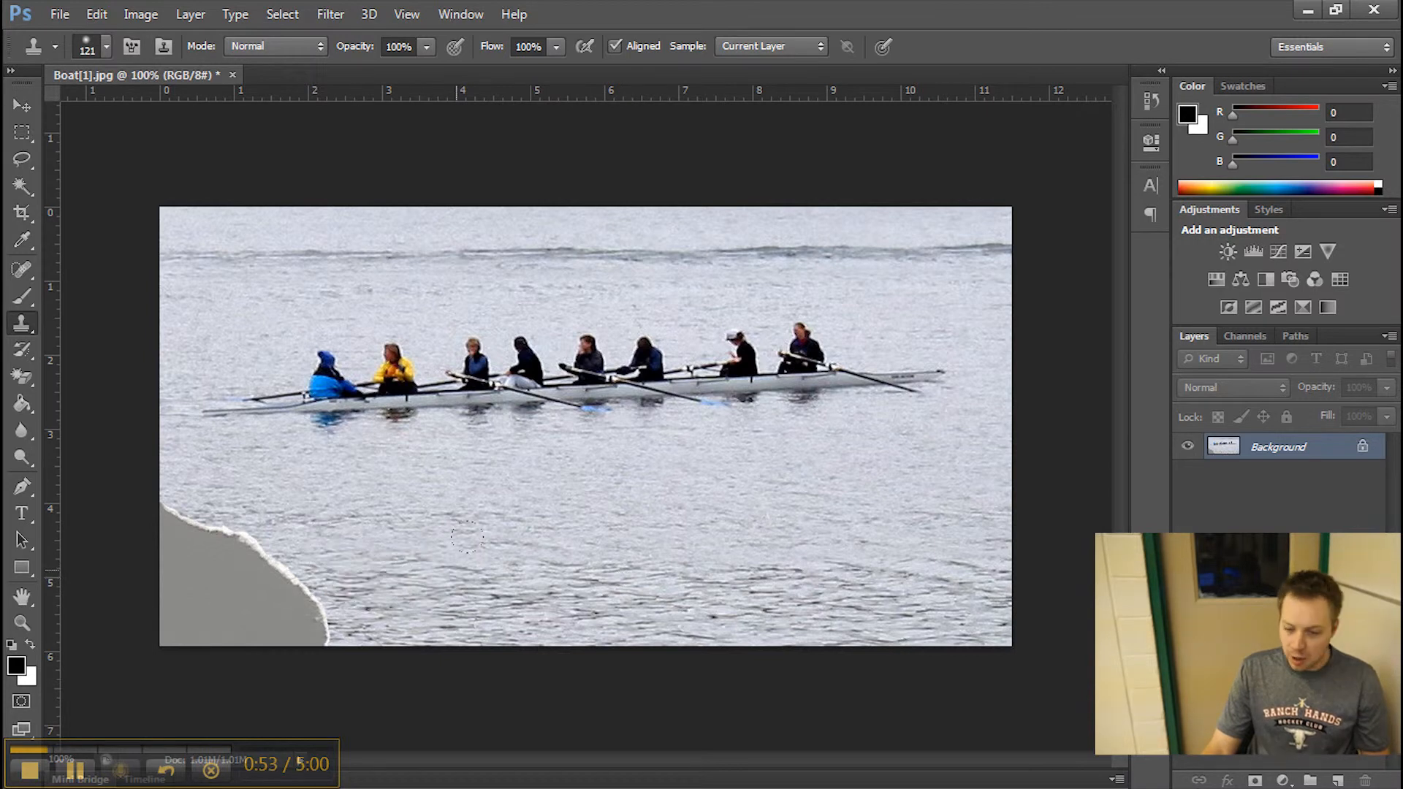
{"action": "left_click", "coordinate": [659, 533], "text": "alt"}
{"action": "mouse_move", "coordinate": [225, 524]}
{"action": "left_mouse_down"}
{"action": "mouse_move", "coordinate": [264, 543]}
{"action": "mouse_move", "coordinate": [173, 519]}
{"action": "mouse_move", "coordinate": [192, 549]}
{"action": "mouse_move", "coordinate": [266, 562]}
{"action": "mouse_move", "coordinate": [292, 617]}
{"action": "mouse_move", "coordinate": [362, 588]}
{"action": "mouse_move", "coordinate": [140, 589]}
{"action": "left_mouse_up"}
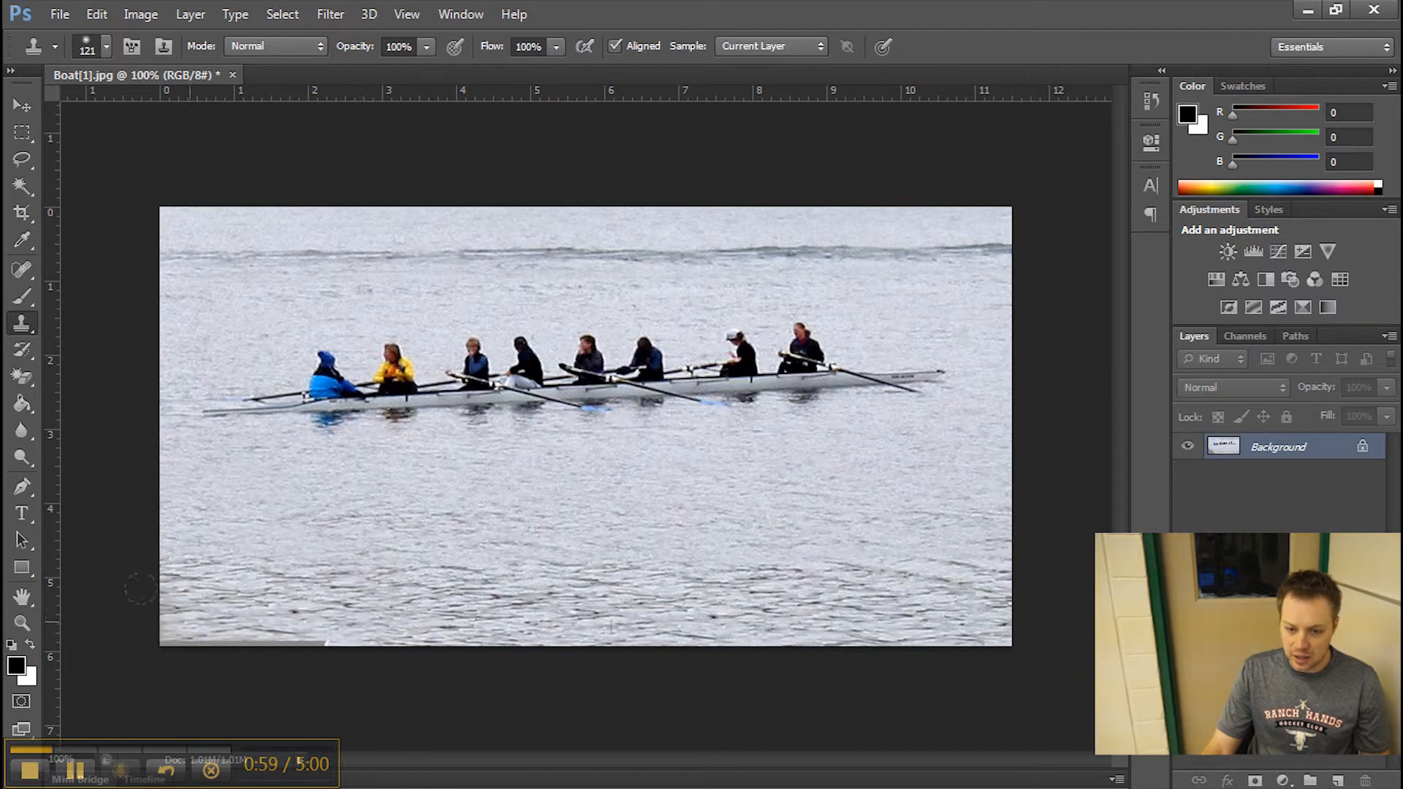
{"action": "left_click", "coordinate": [521, 622], "text": "alt"}
{"action": "left_click_drag", "start_coordinate": [395, 627], "coordinate": [183, 630]}
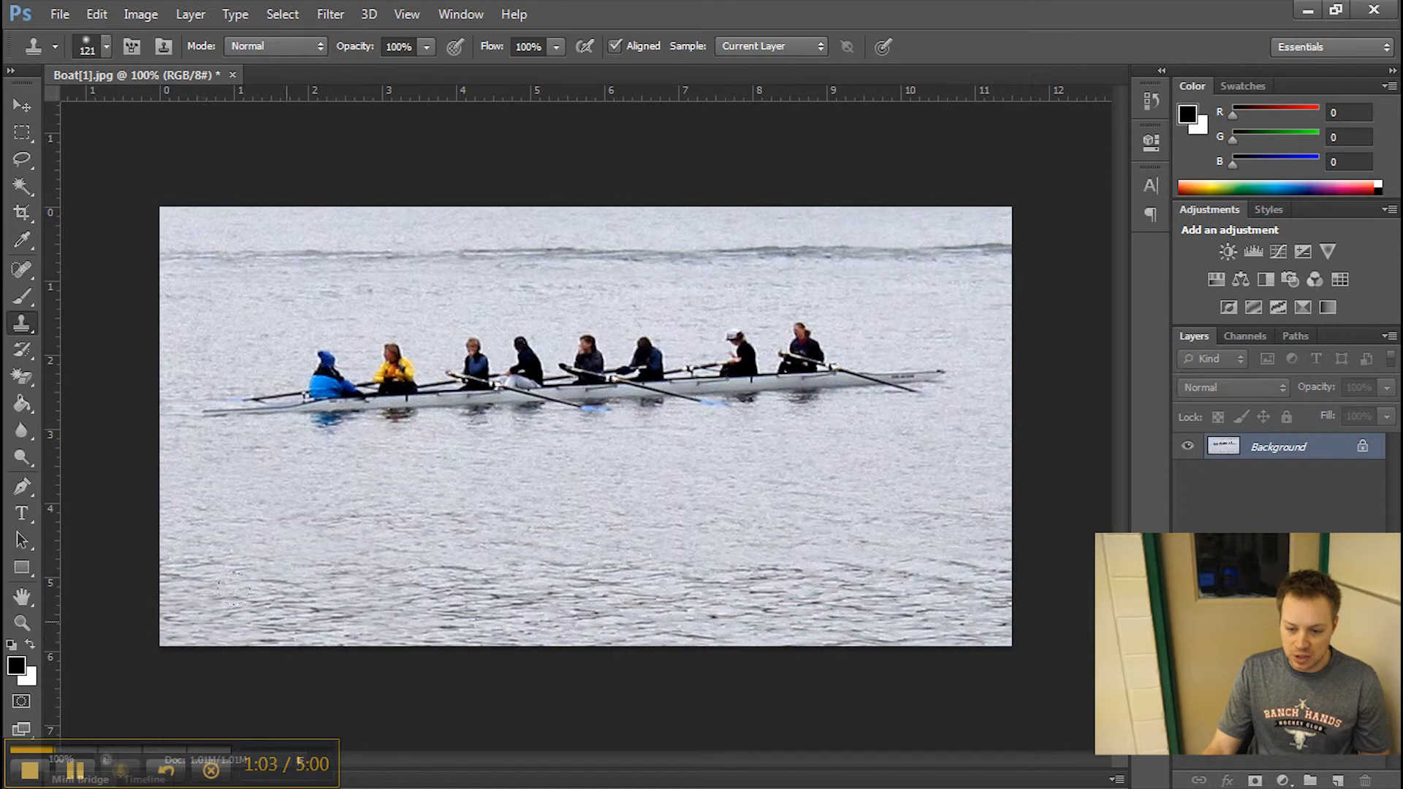
{"action": "left_click_drag", "start_coordinate": [294, 594], "coordinate": [135, 601]}
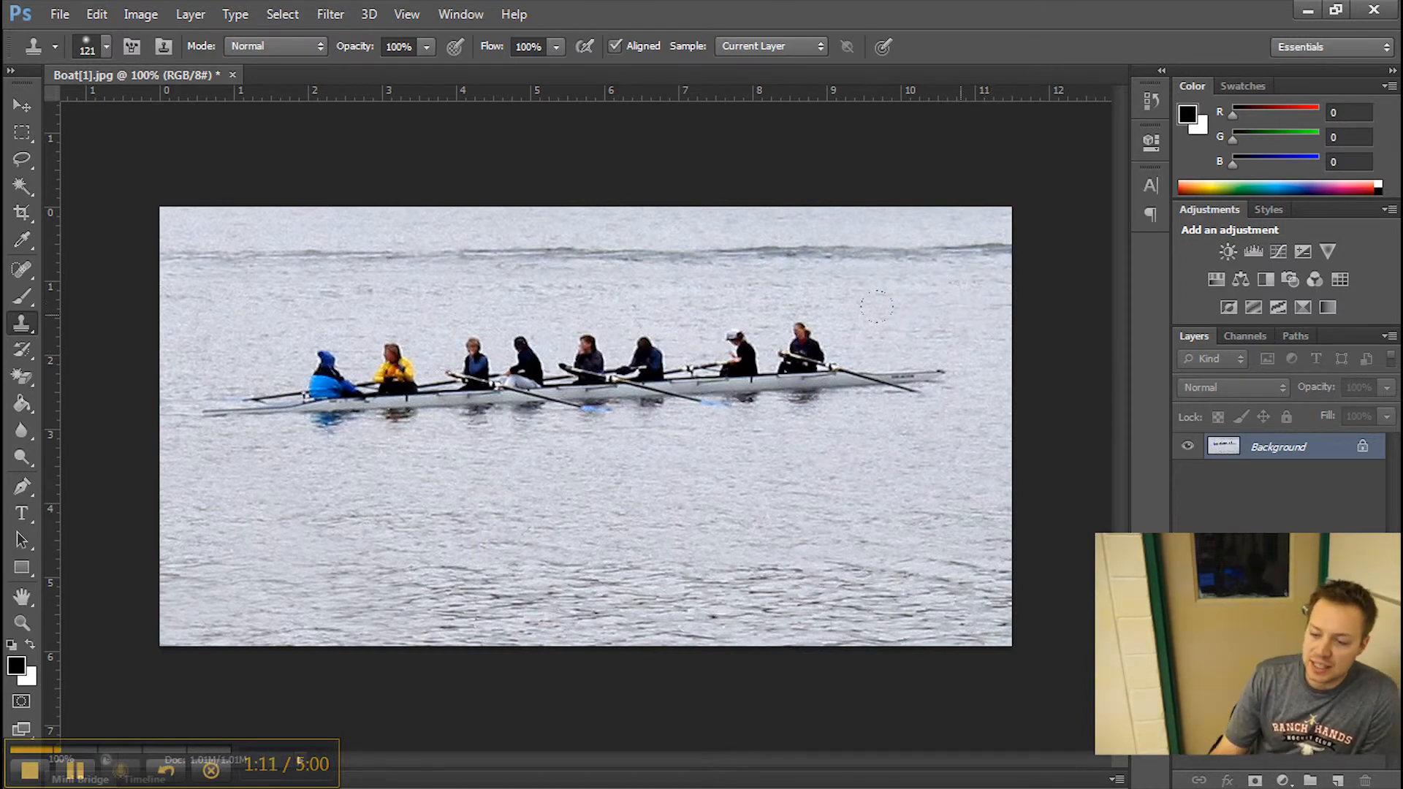
Keep white as the background colour and extend the canvas to 18 inches wide, anchored at the middle left
{"action": "left_click", "coordinate": [28, 681]}
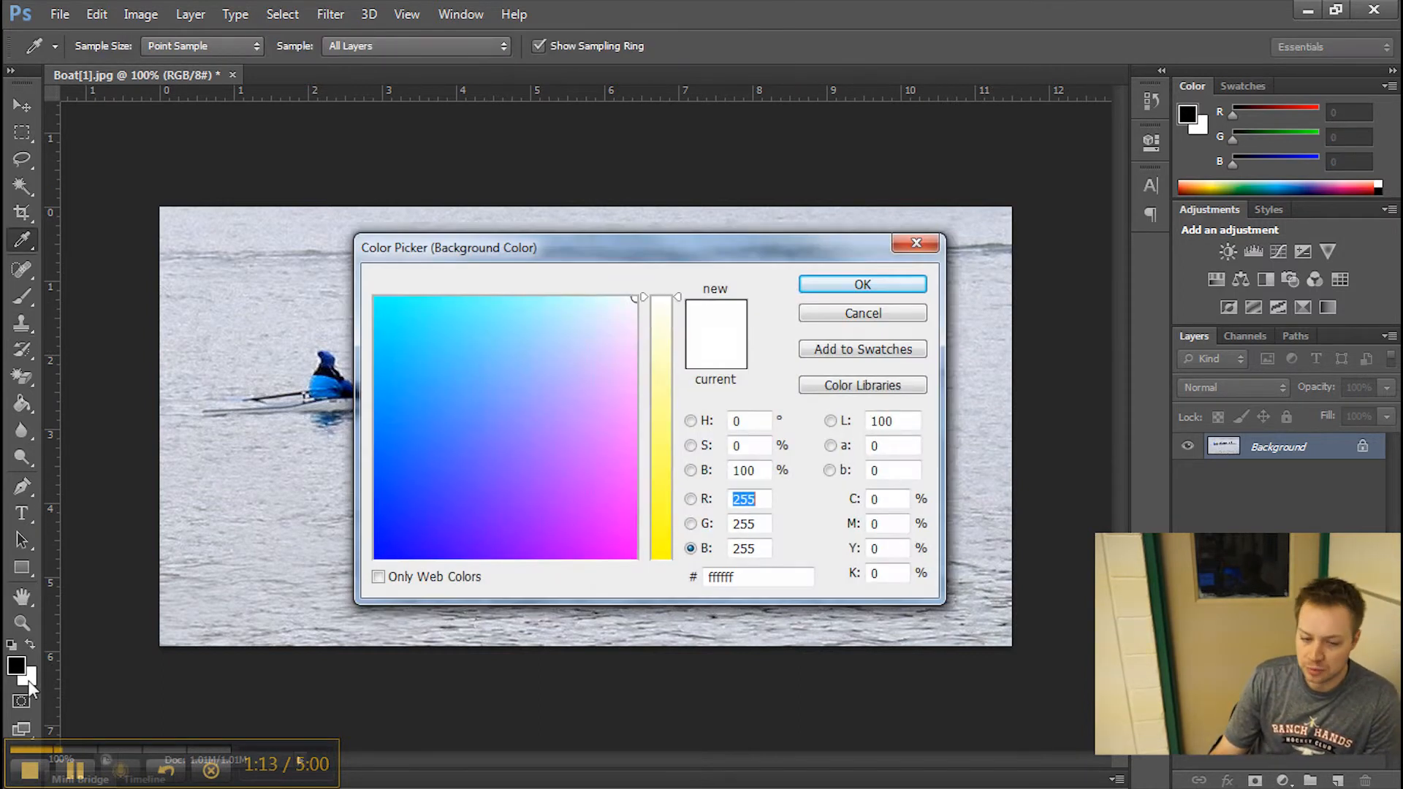
{"action": "left_click", "coordinate": [863, 284]}
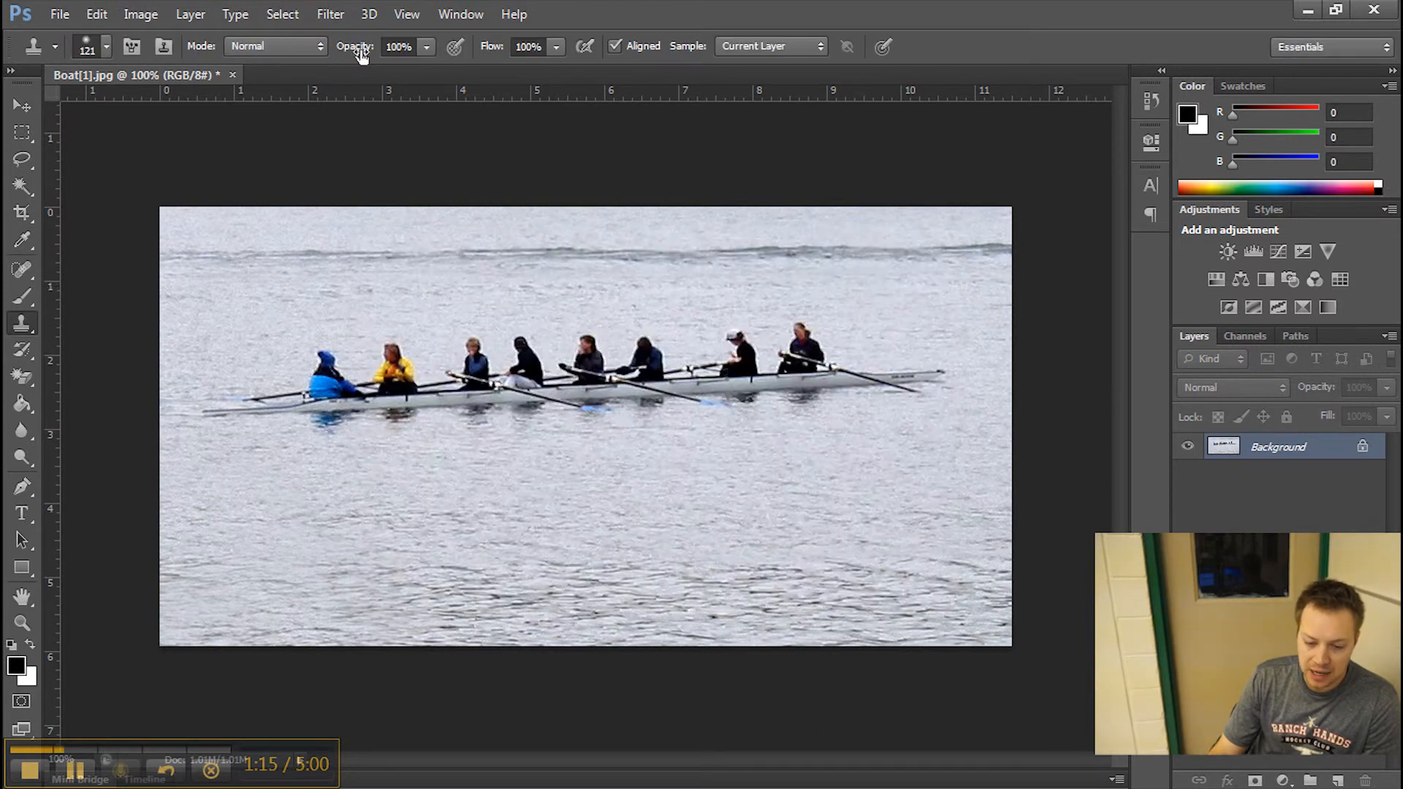
{"action": "left_click", "coordinate": [142, 14]}
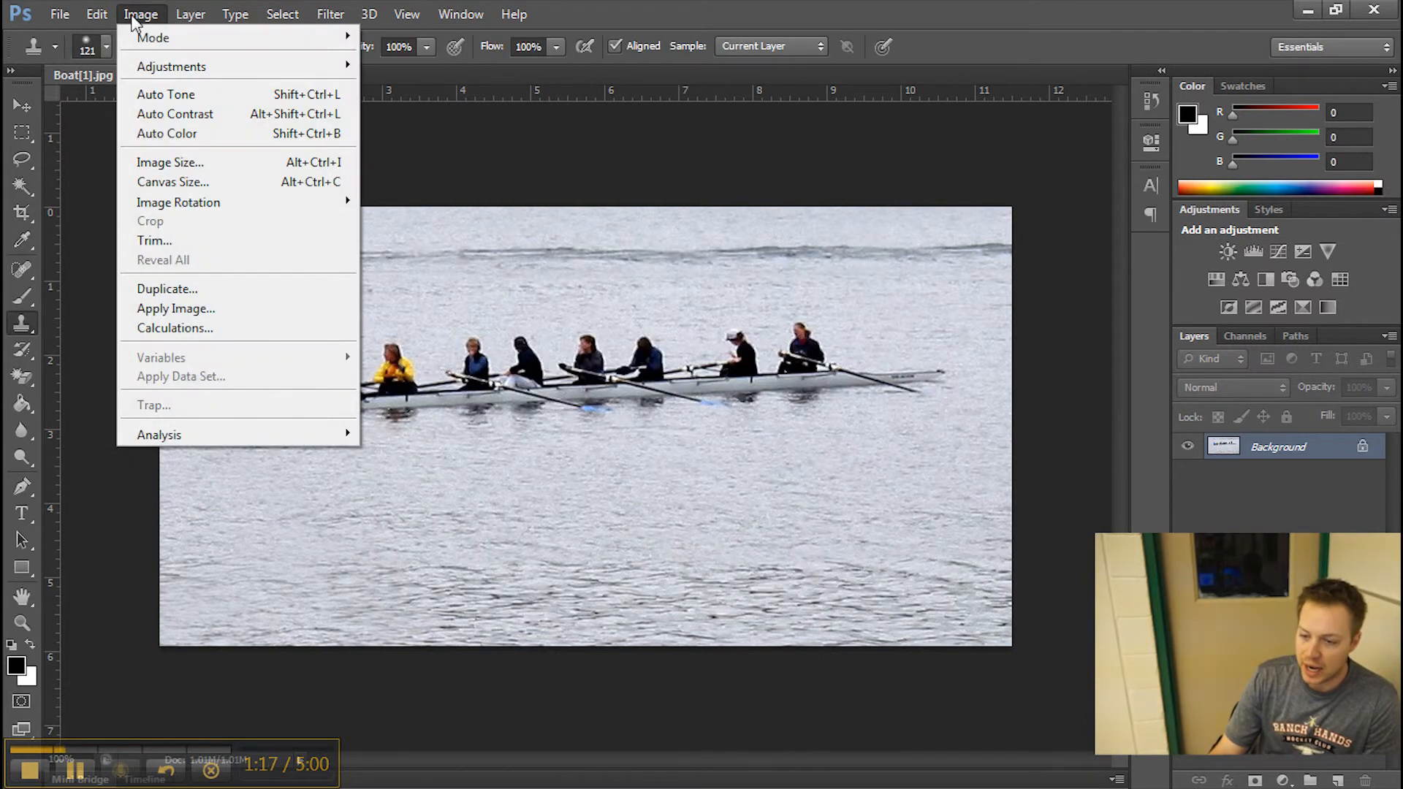
{"action": "left_click", "coordinate": [279, 182]}
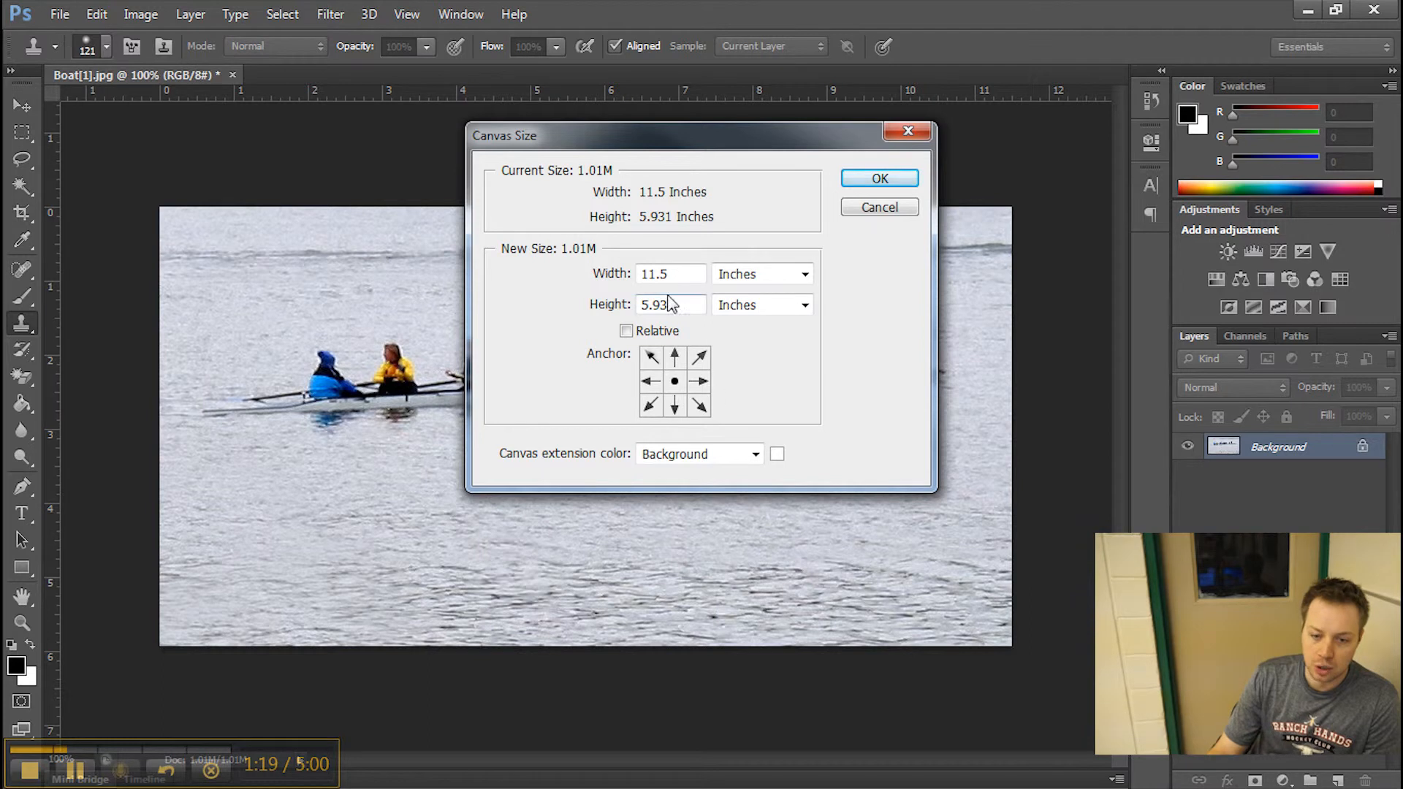
{"action": "left_click", "coordinate": [650, 382]}
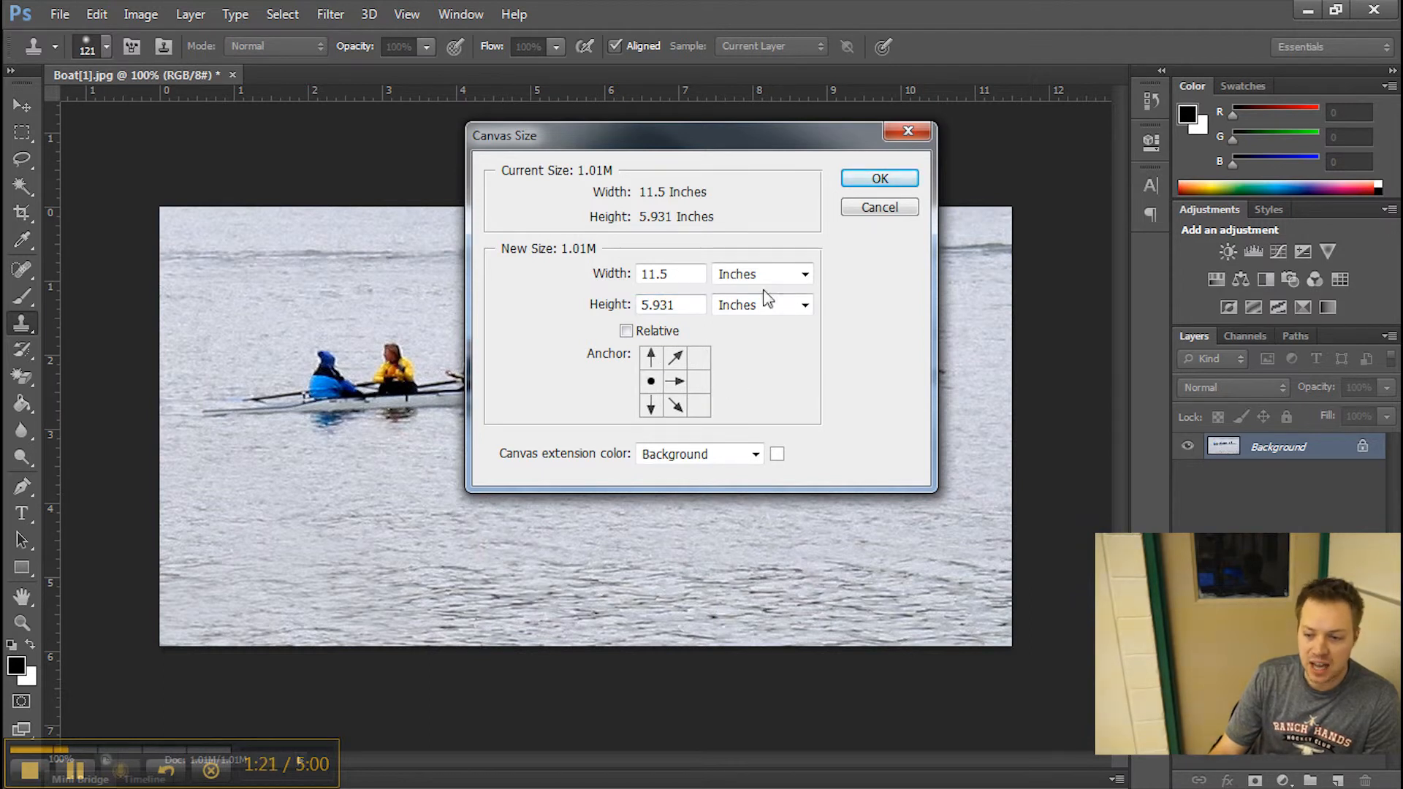
{"action": "left_click_drag", "start_coordinate": [699, 274], "coordinate": [549, 285]}
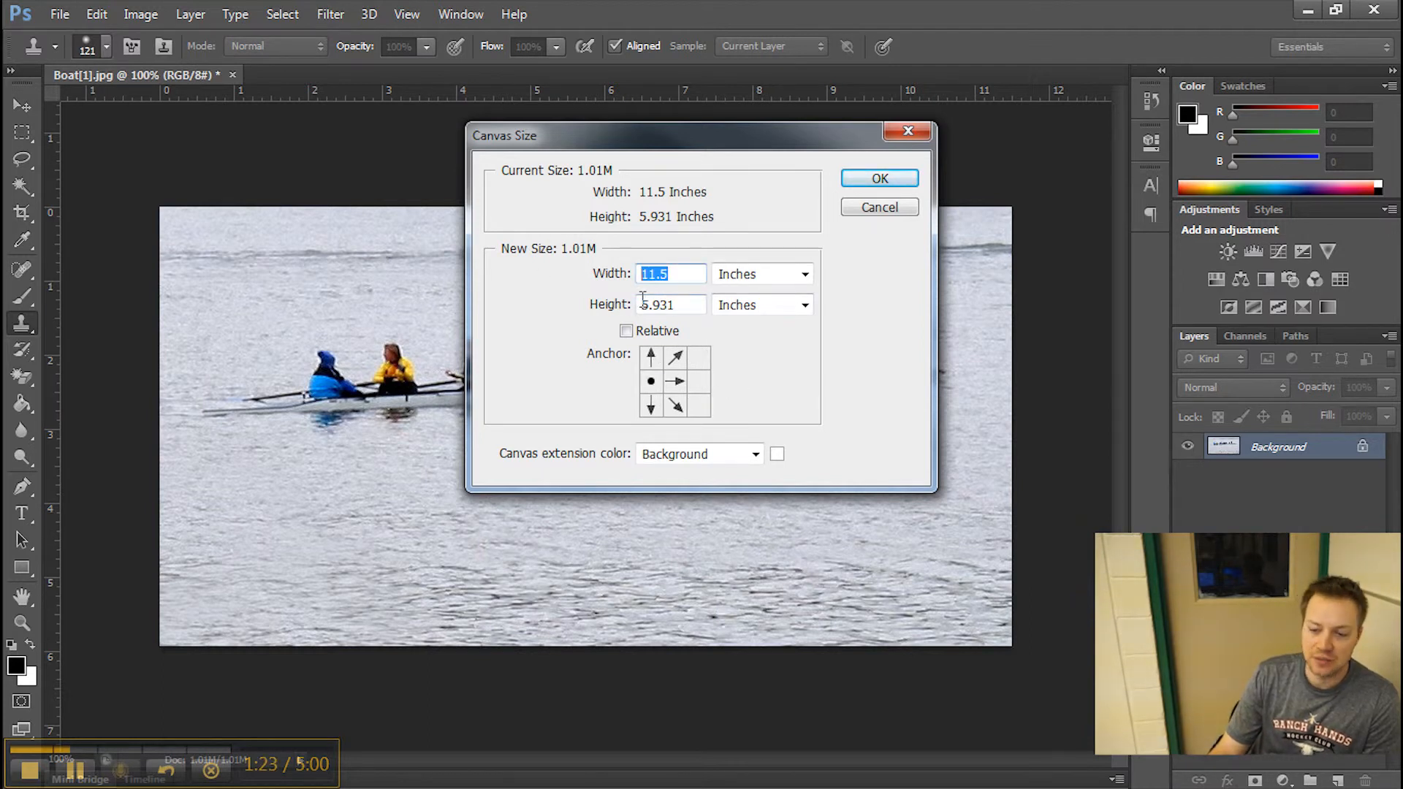
{"action": "type", "text": "18"}
{"action": "left_click", "coordinate": [804, 275]}
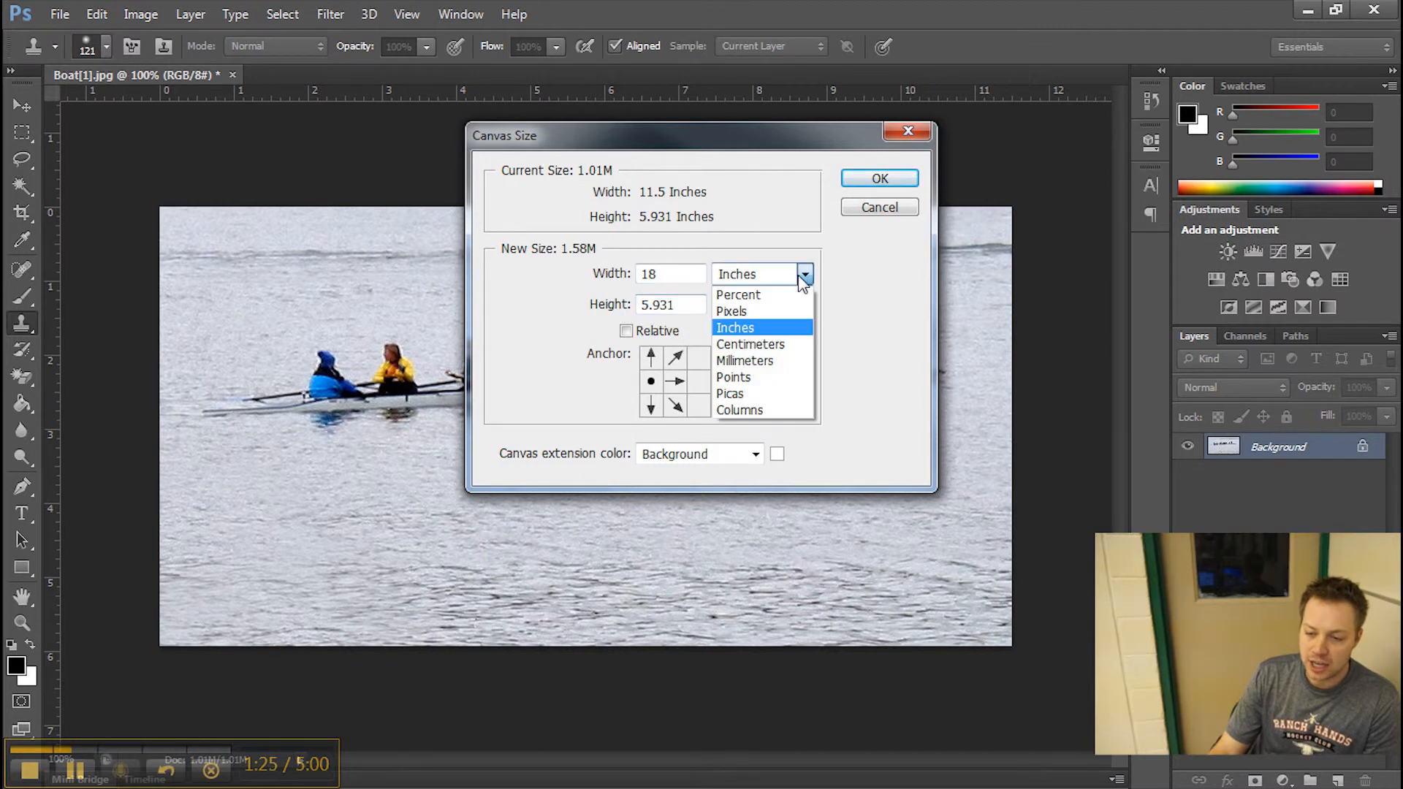
{"action": "left_click", "coordinate": [766, 333]}
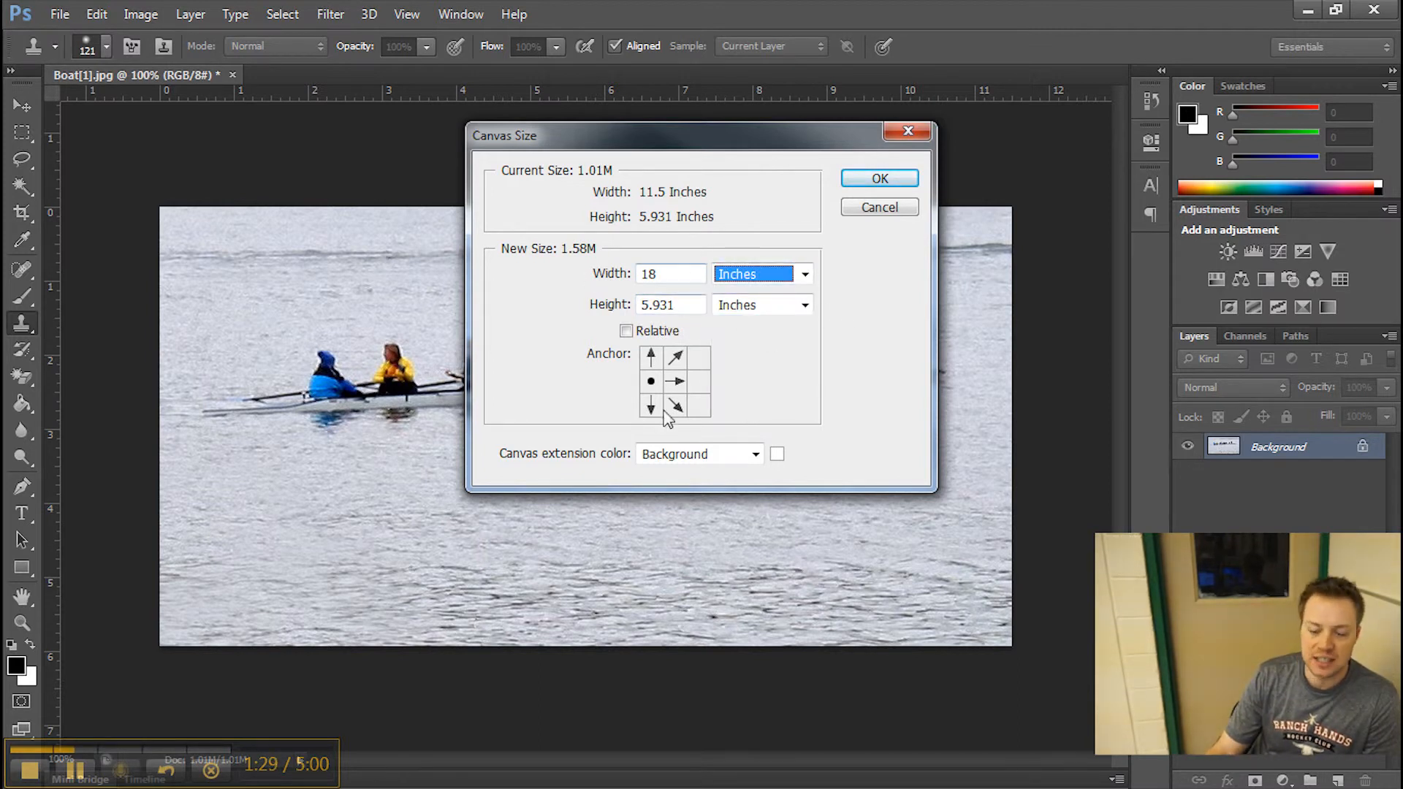
{"action": "left_click", "coordinate": [880, 184]}
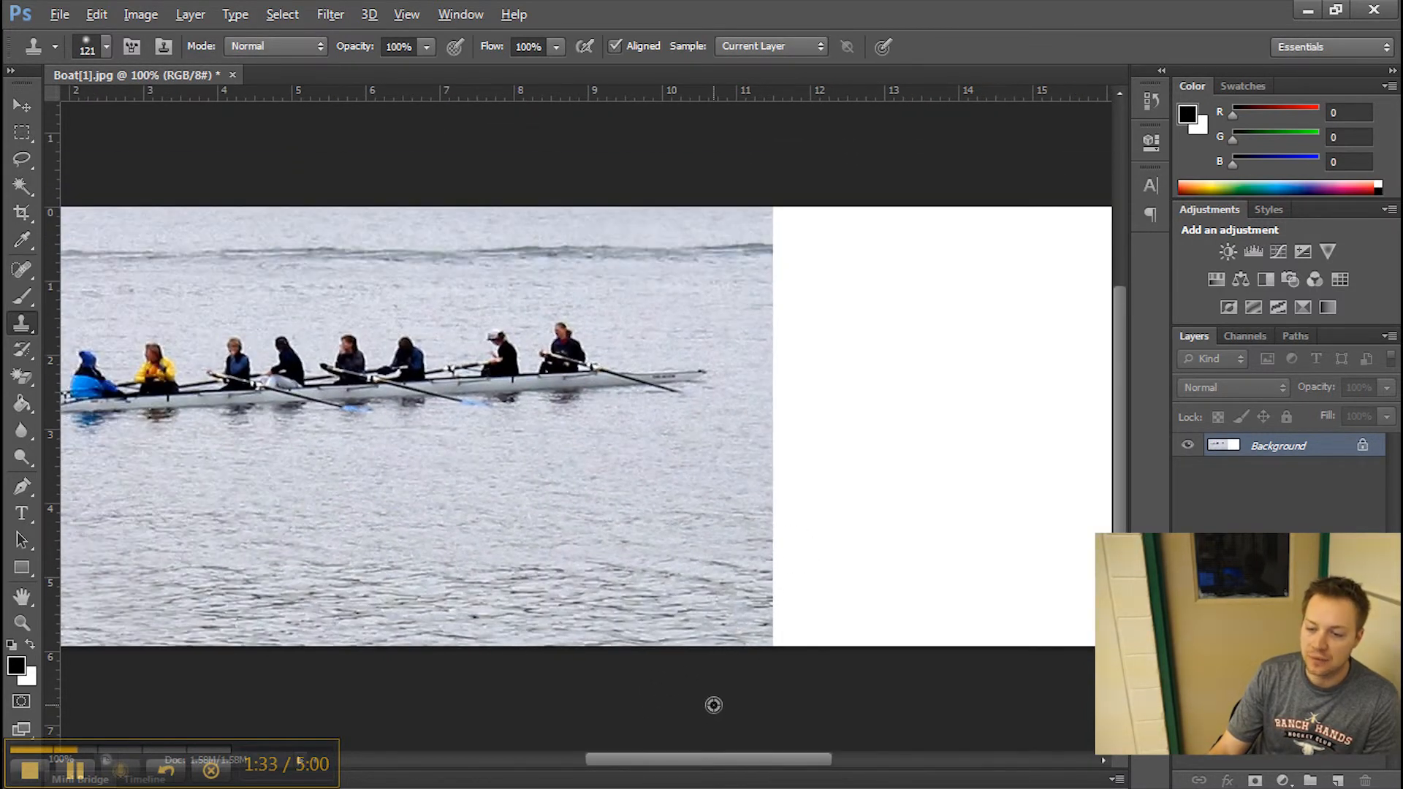
Clone water over the lower part of the blank canvas extension down to the bottom edge, covering the faint copied boat
{"action": "key", "text": "ctrl+0"}
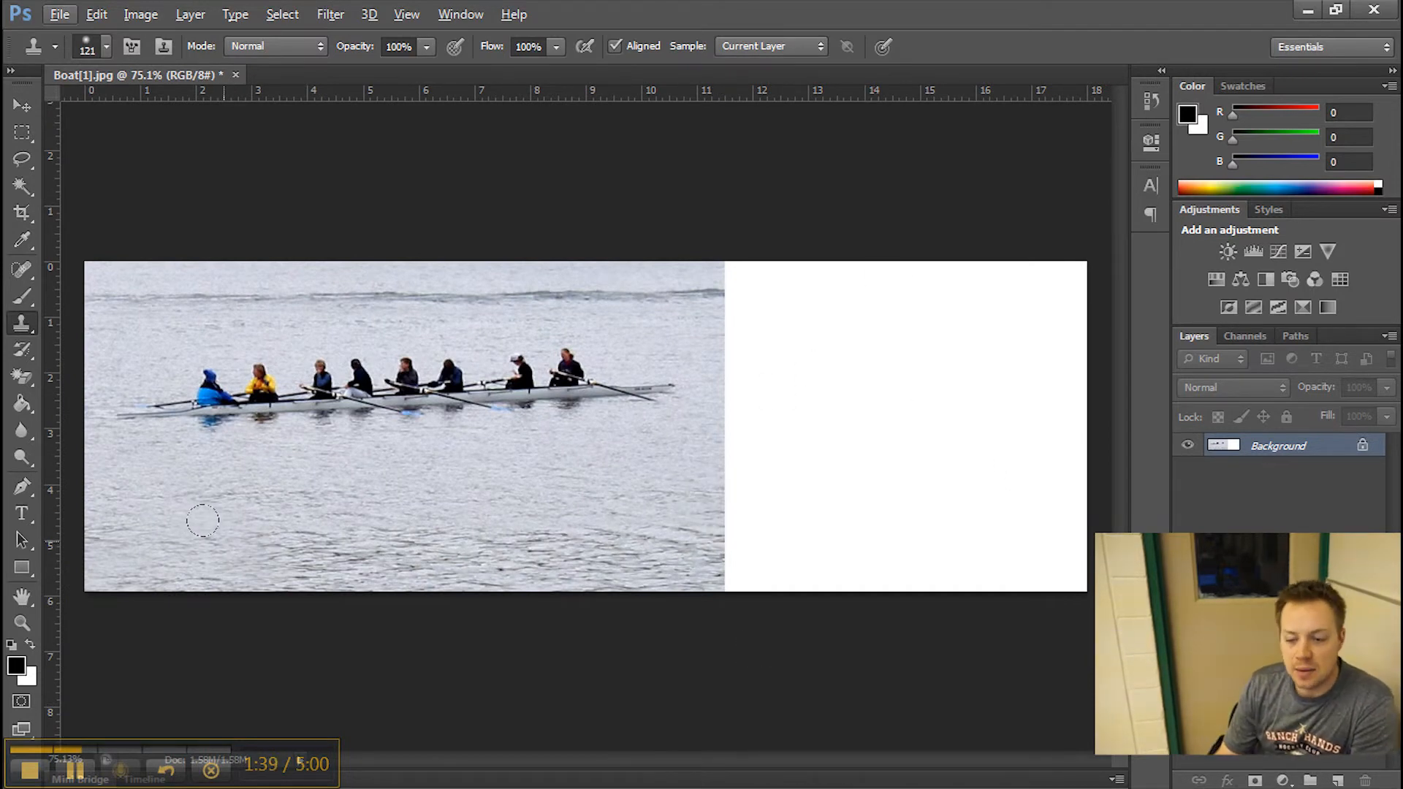
{"action": "left_click", "coordinate": [309, 582], "text": "alt"}
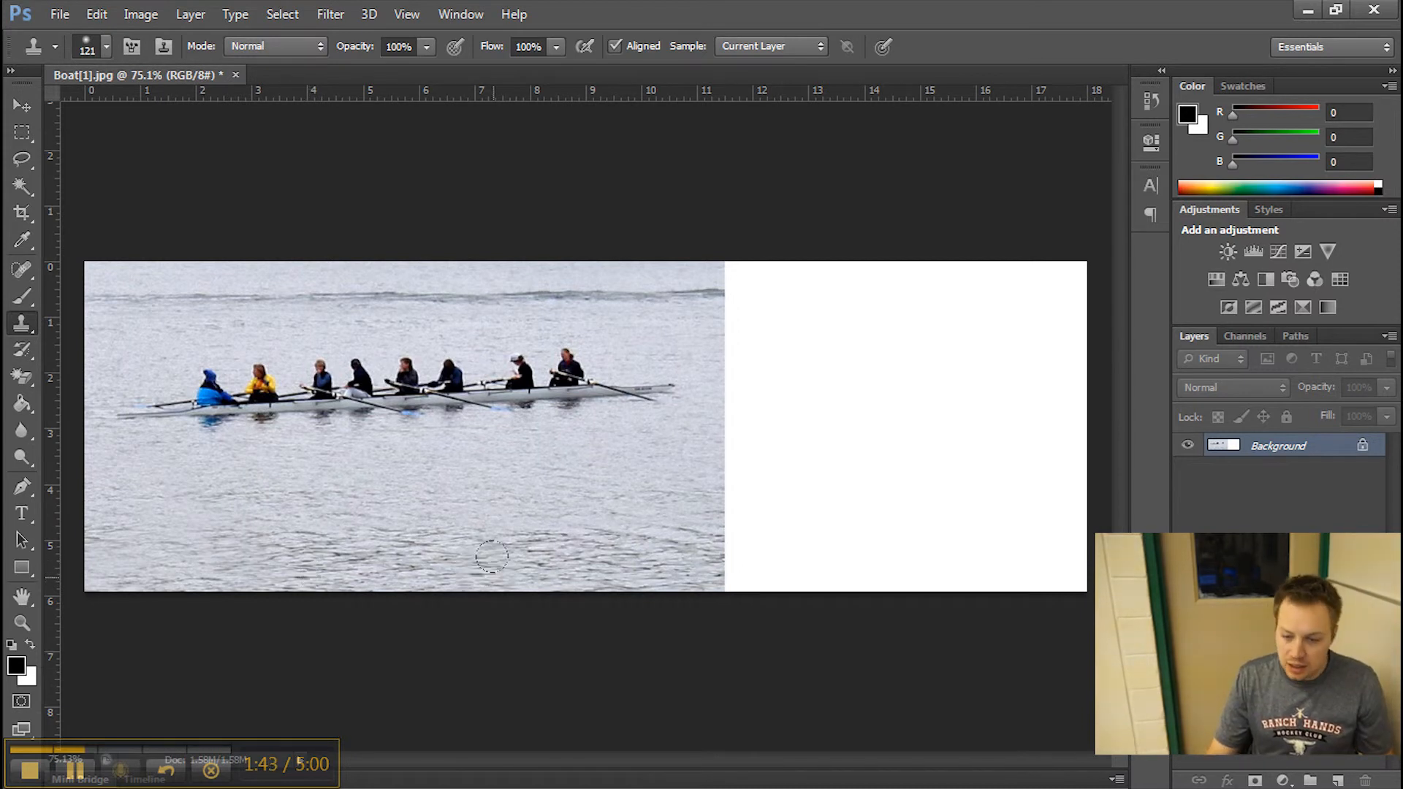
{"action": "mouse_move", "coordinate": [731, 544]}
{"action": "left_mouse_down"}
{"action": "mouse_move", "coordinate": [1068, 538]}
{"action": "mouse_move", "coordinate": [855, 500]}
{"action": "mouse_move", "coordinate": [709, 496]}
{"action": "mouse_move", "coordinate": [868, 467]}
{"action": "mouse_move", "coordinate": [1043, 475]}
{"action": "mouse_move", "coordinate": [898, 451]}
{"action": "mouse_move", "coordinate": [695, 463]}
{"action": "mouse_move", "coordinate": [818, 417]}
{"action": "mouse_move", "coordinate": [1002, 423]}
{"action": "mouse_move", "coordinate": [996, 409]}
{"action": "mouse_move", "coordinate": [706, 409]}
{"action": "mouse_move", "coordinate": [713, 468]}
{"action": "left_mouse_up"}
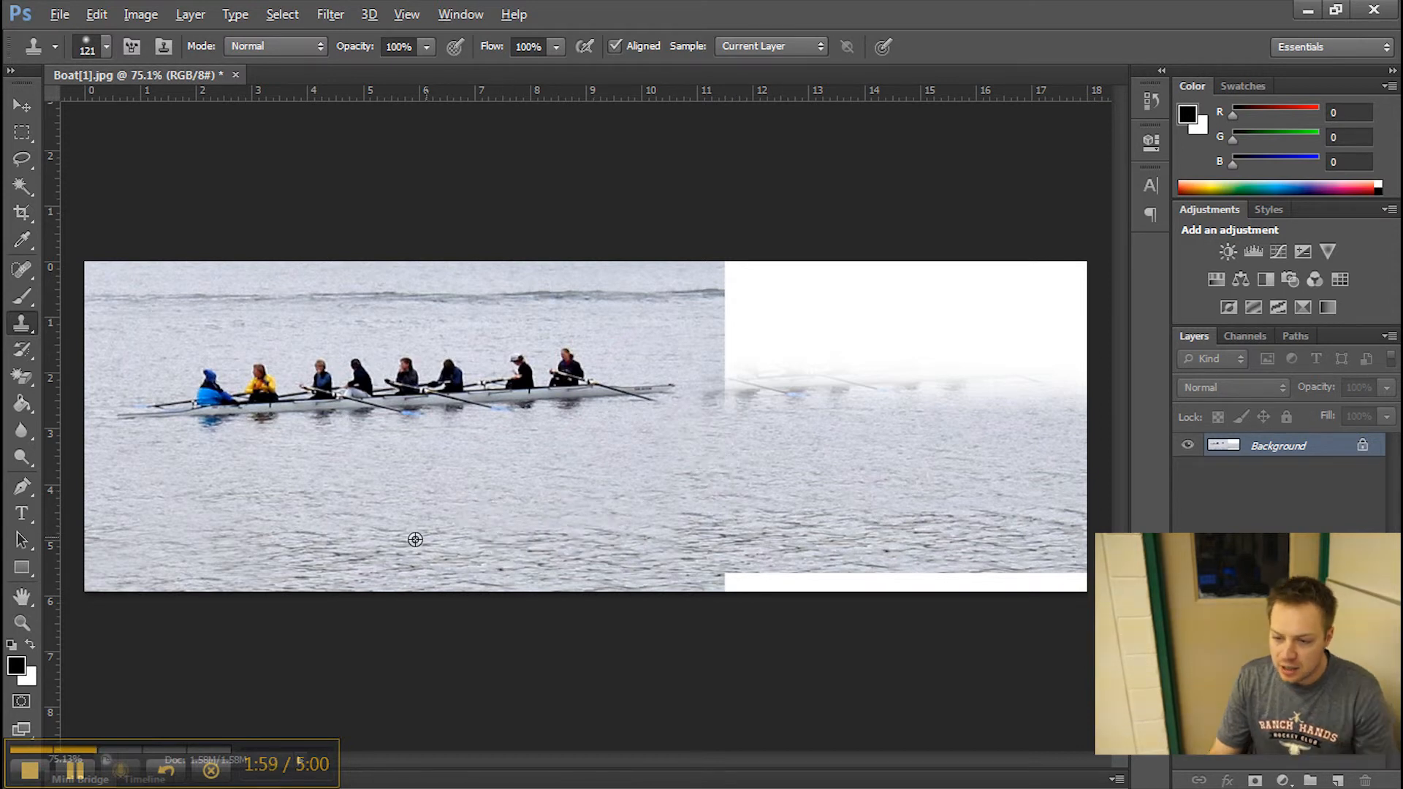
{"action": "left_click", "coordinate": [347, 580], "text": "alt"}
{"action": "left_click_drag", "start_coordinate": [680, 567], "coordinate": [1063, 564]}
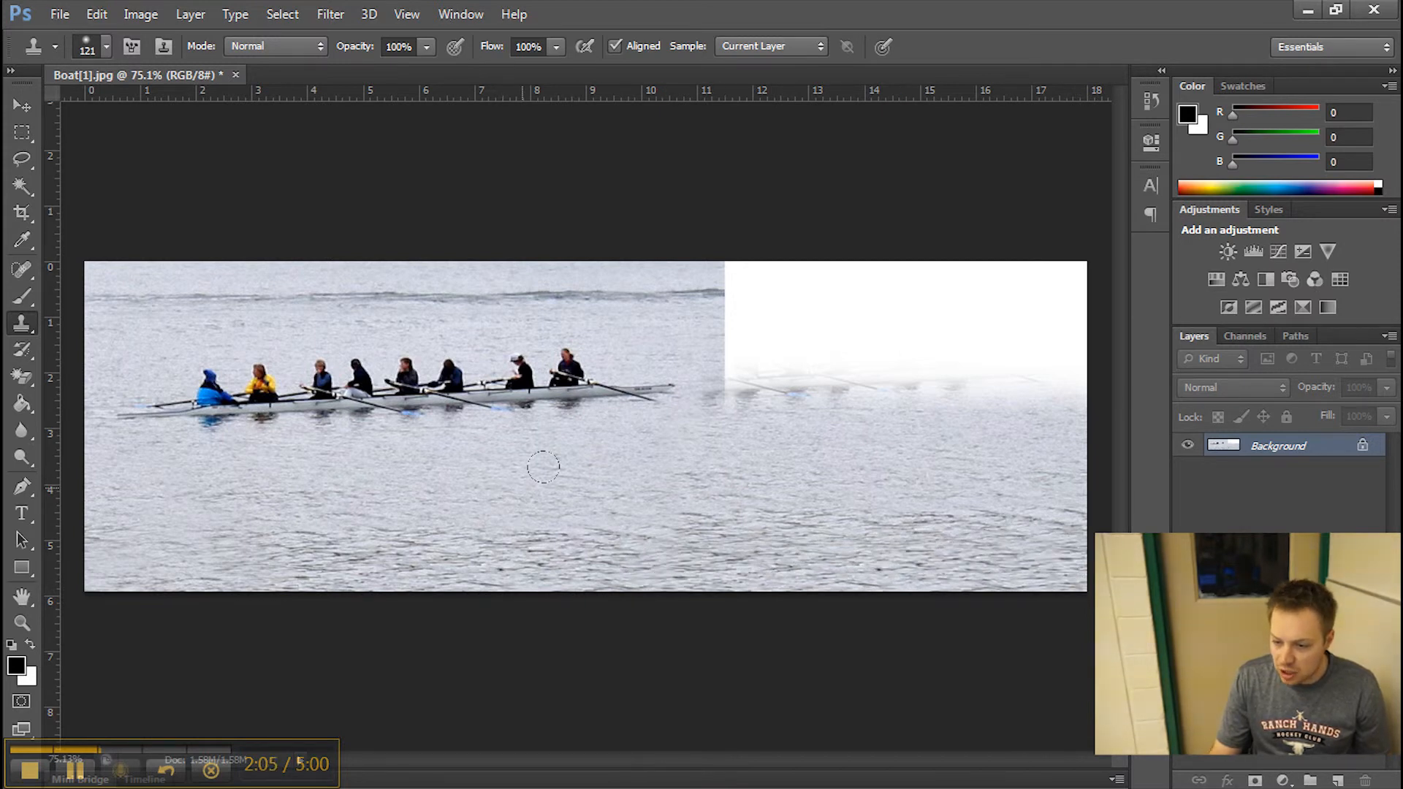
{"action": "mouse_move", "coordinate": [735, 409]}
{"action": "left_mouse_down"}
{"action": "mouse_move", "coordinate": [821, 388]}
{"action": "mouse_move", "coordinate": [1049, 383]}
{"action": "mouse_move", "coordinate": [847, 394]}
{"action": "left_mouse_up"}
{"action": "left_click", "coordinate": [684, 473], "text": "alt"}
{"action": "mouse_move", "coordinate": [705, 399]}
{"action": "left_mouse_down"}
{"action": "mouse_move", "coordinate": [760, 380]}
{"action": "mouse_move", "coordinate": [698, 380]}
{"action": "mouse_move", "coordinate": [811, 383]}
{"action": "left_mouse_up"}
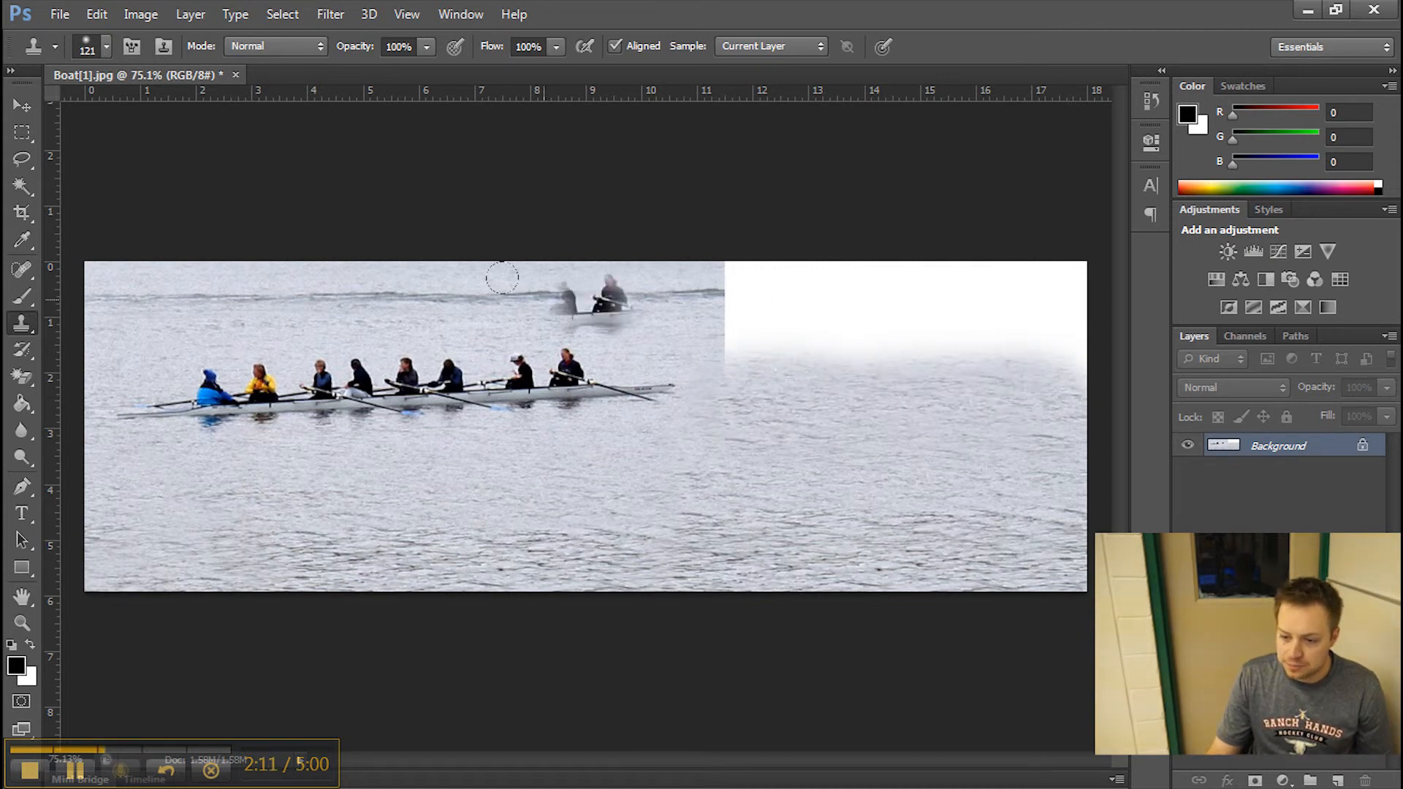
Sample the wake line and clone it across the upper part of the canvas extension to the right edge
{"action": "left_click", "coordinate": [460, 300], "text": "alt"}
{"action": "left_click_drag", "start_coordinate": [704, 272], "coordinate": [914, 280]}
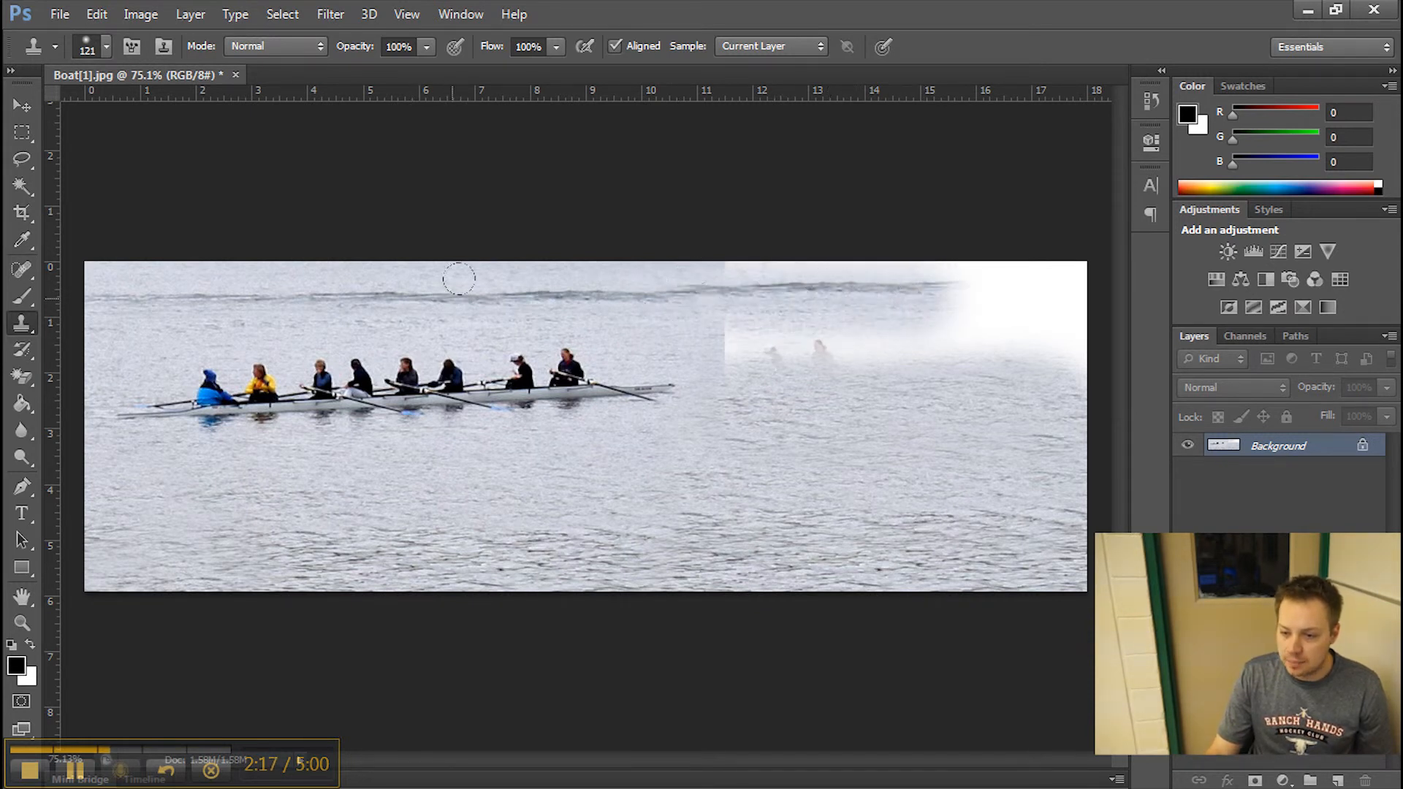
{"action": "left_click_drag", "start_coordinate": [731, 277], "coordinate": [1088, 271]}
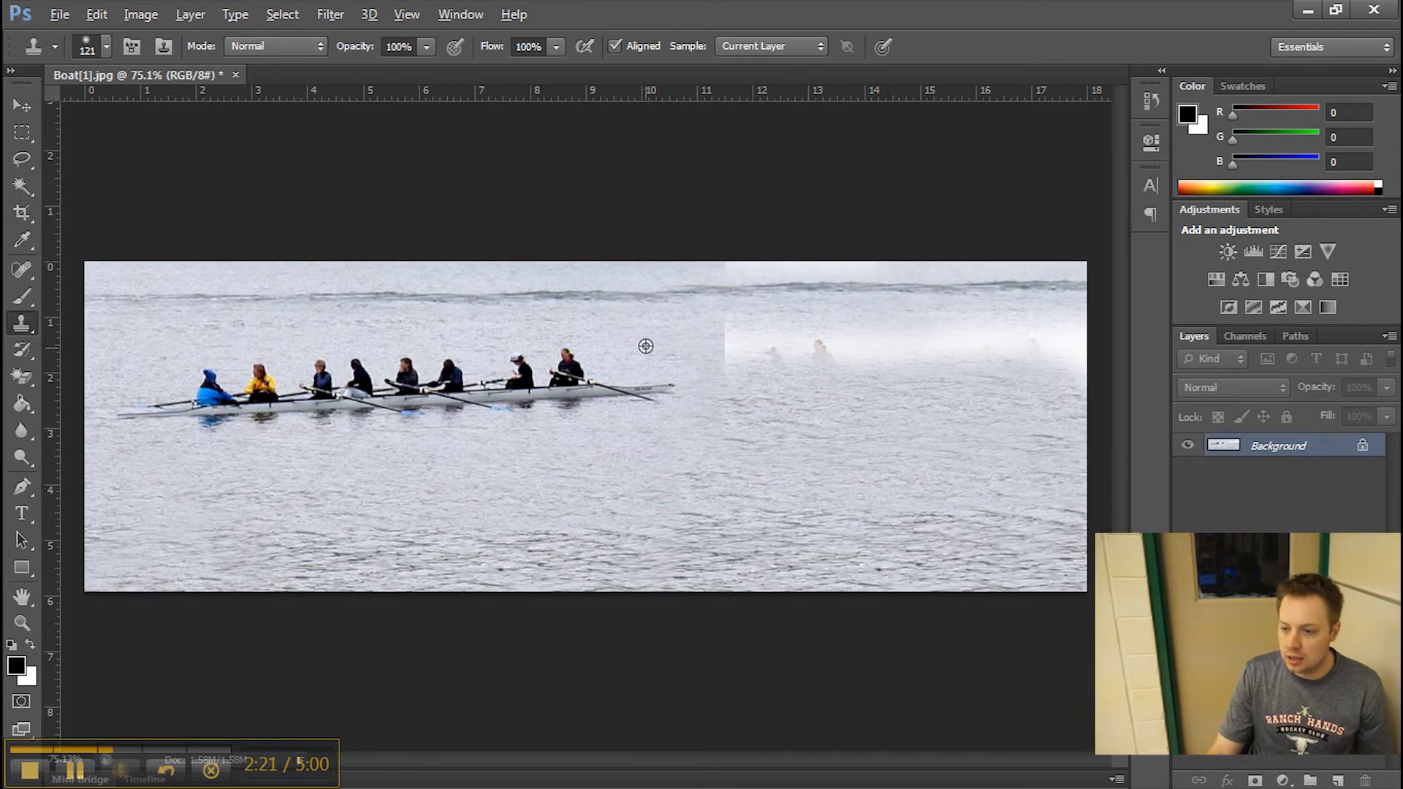
Clone water over the remaining white band and faint rowers in the extension, and blend the seam with the original photo
{"action": "left_click", "coordinate": [642, 312], "text": "alt"}
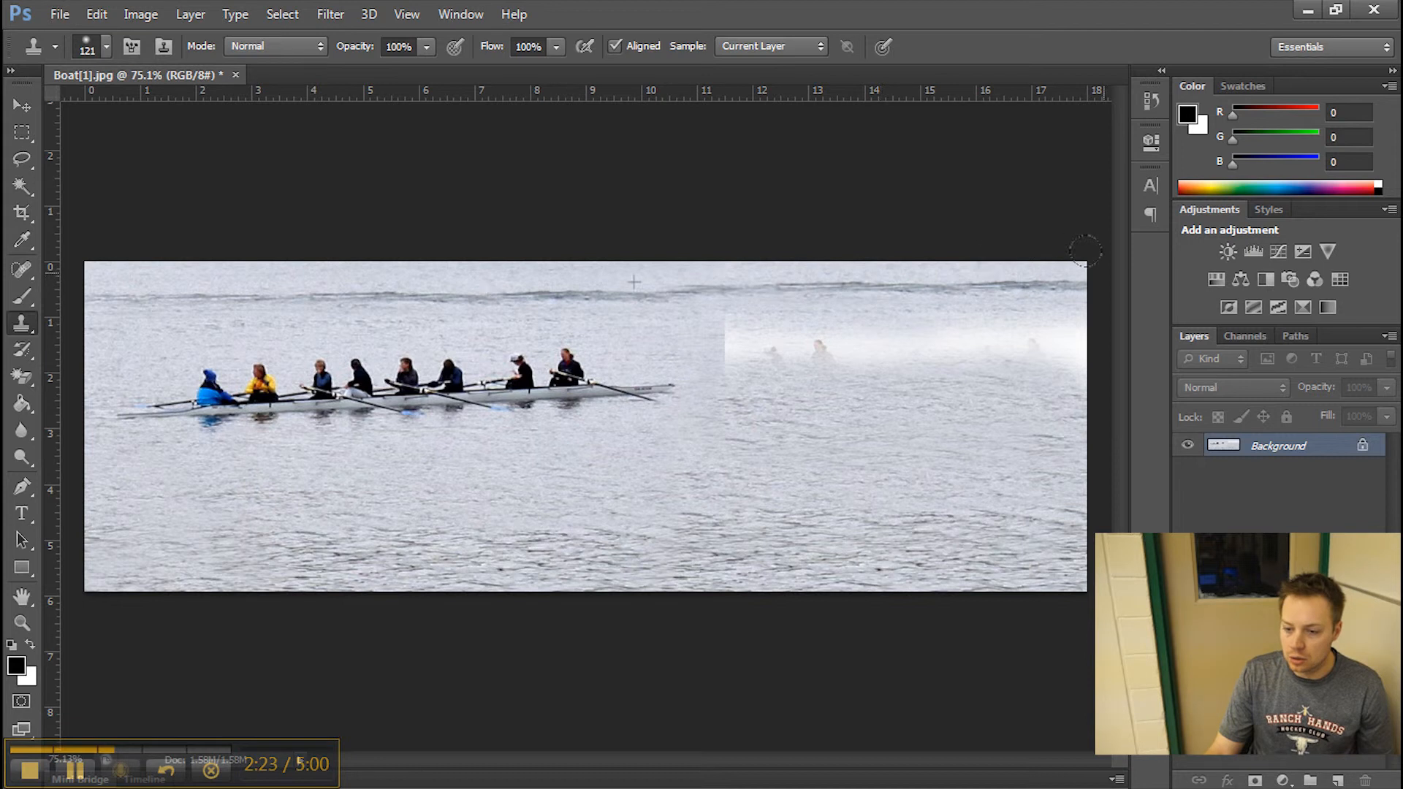
{"action": "left_click", "coordinate": [611, 523], "text": "alt"}
{"action": "mouse_move", "coordinate": [986, 331]}
{"action": "left_mouse_down"}
{"action": "mouse_move", "coordinate": [1013, 308]}
{"action": "mouse_move", "coordinate": [728, 338]}
{"action": "mouse_move", "coordinate": [720, 324]}
{"action": "mouse_move", "coordinate": [728, 346]}
{"action": "mouse_move", "coordinate": [762, 332]}
{"action": "mouse_move", "coordinate": [1065, 331]}
{"action": "mouse_move", "coordinate": [1068, 355]}
{"action": "mouse_move", "coordinate": [1056, 310]}
{"action": "mouse_move", "coordinate": [910, 306]}
{"action": "left_mouse_up"}
{"action": "mouse_move", "coordinate": [760, 403]}
{"action": "left_mouse_down"}
{"action": "mouse_move", "coordinate": [676, 423]}
{"action": "mouse_move", "coordinate": [736, 316]}
{"action": "mouse_move", "coordinate": [695, 392]}
{"action": "mouse_move", "coordinate": [859, 420]}
{"action": "mouse_move", "coordinate": [730, 373]}
{"action": "mouse_move", "coordinate": [808, 348]}
{"action": "mouse_move", "coordinate": [683, 313]}
{"action": "mouse_move", "coordinate": [669, 337]}
{"action": "left_mouse_up"}
{"action": "left_click", "coordinate": [669, 338], "text": "alt"}
{"action": "left_click_drag", "start_coordinate": [748, 367], "coordinate": [737, 347]}
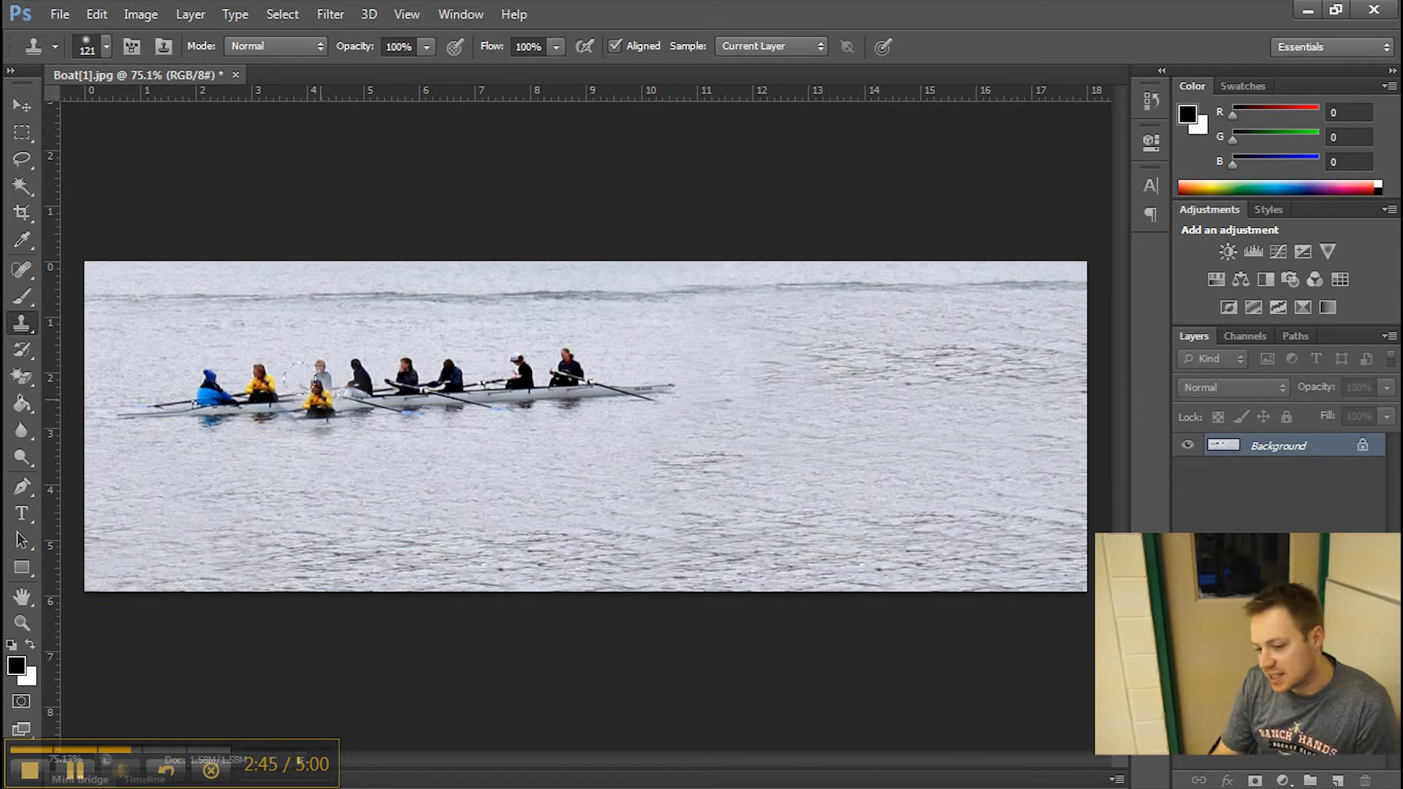
Reduce the Clone Stamp to 59 px, sample the third rower from the left, and clone six rowers and the bow to lengthen the boat
{"action": "left_click", "coordinate": [108, 46]}
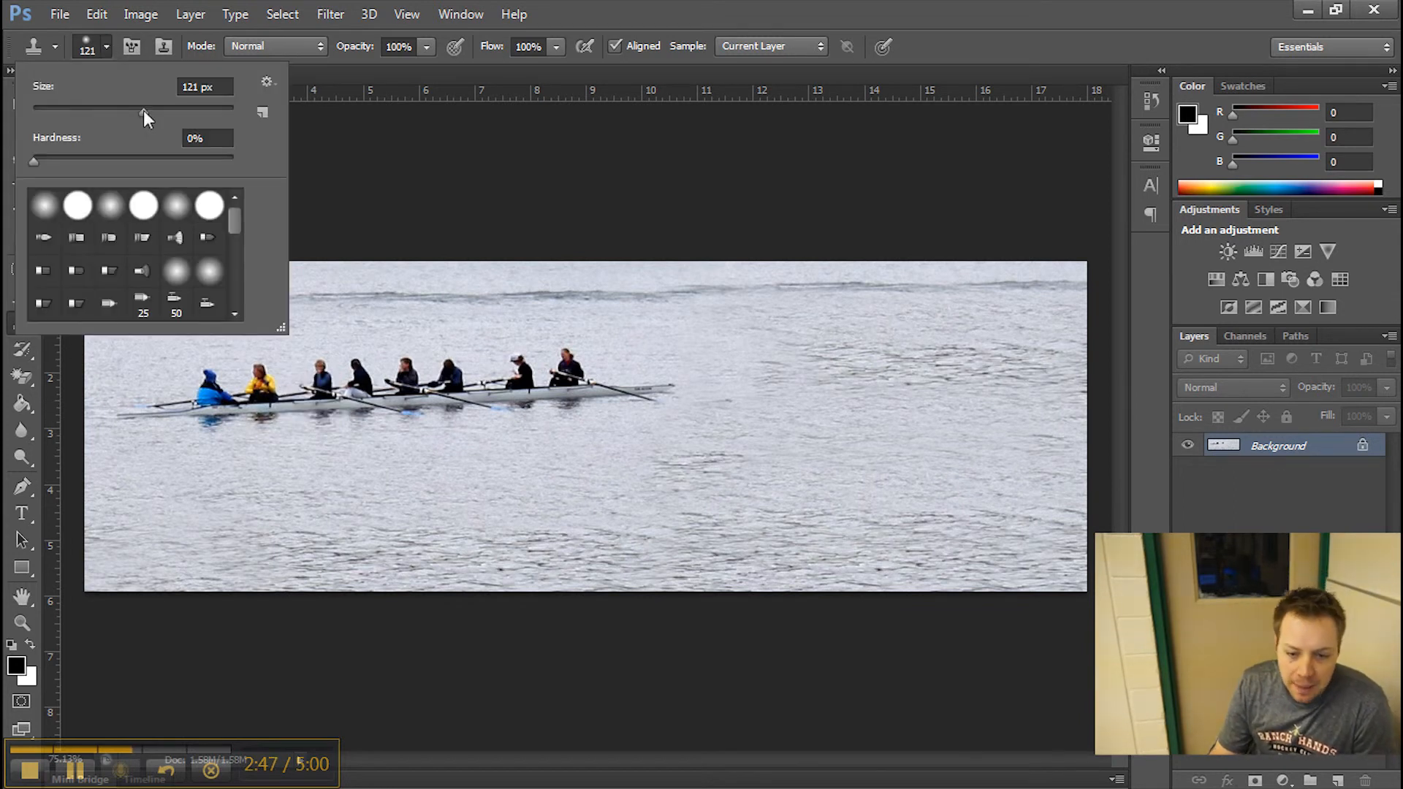
{"action": "left_click_drag", "start_coordinate": [143, 111], "coordinate": [91, 114]}
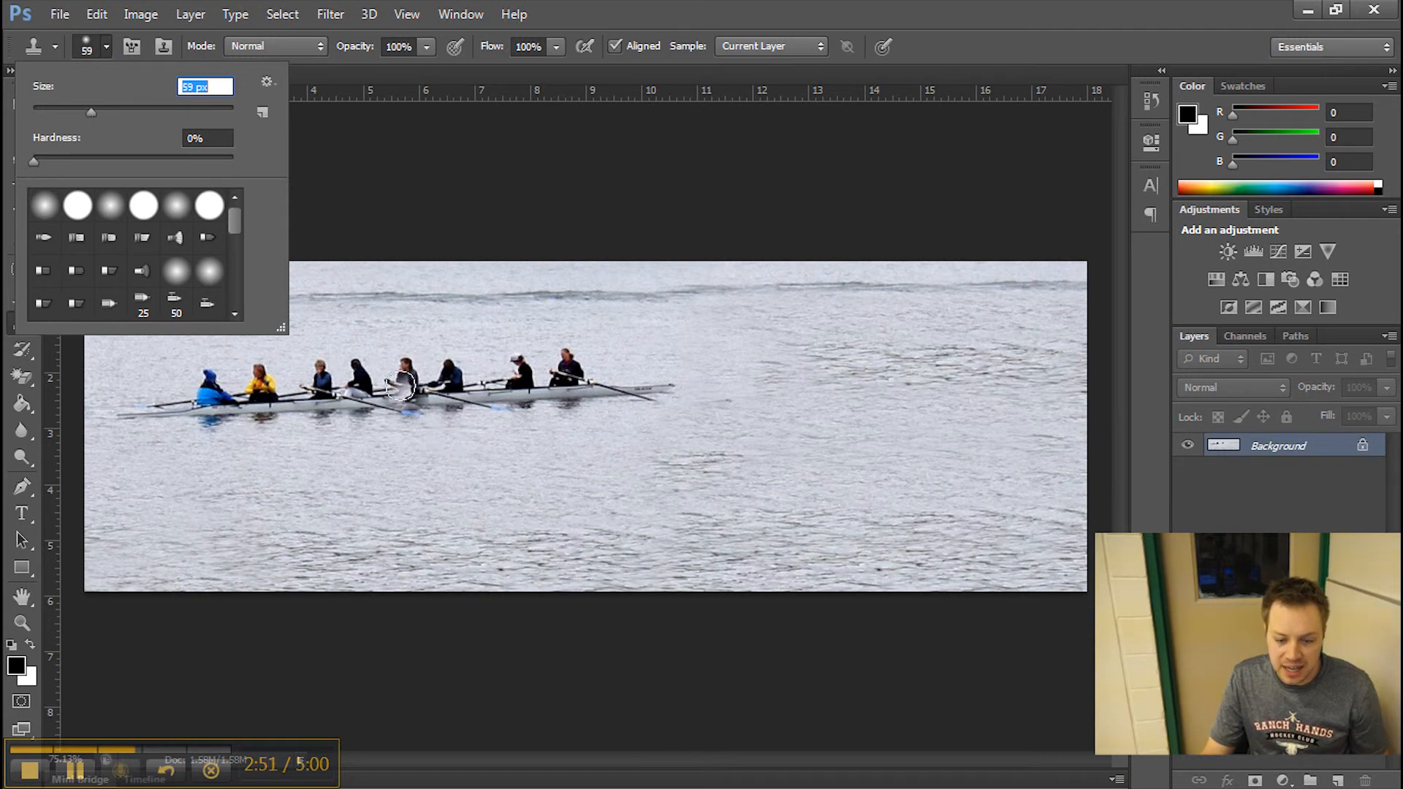
{"action": "left_click", "coordinate": [321, 382], "text": "alt"}
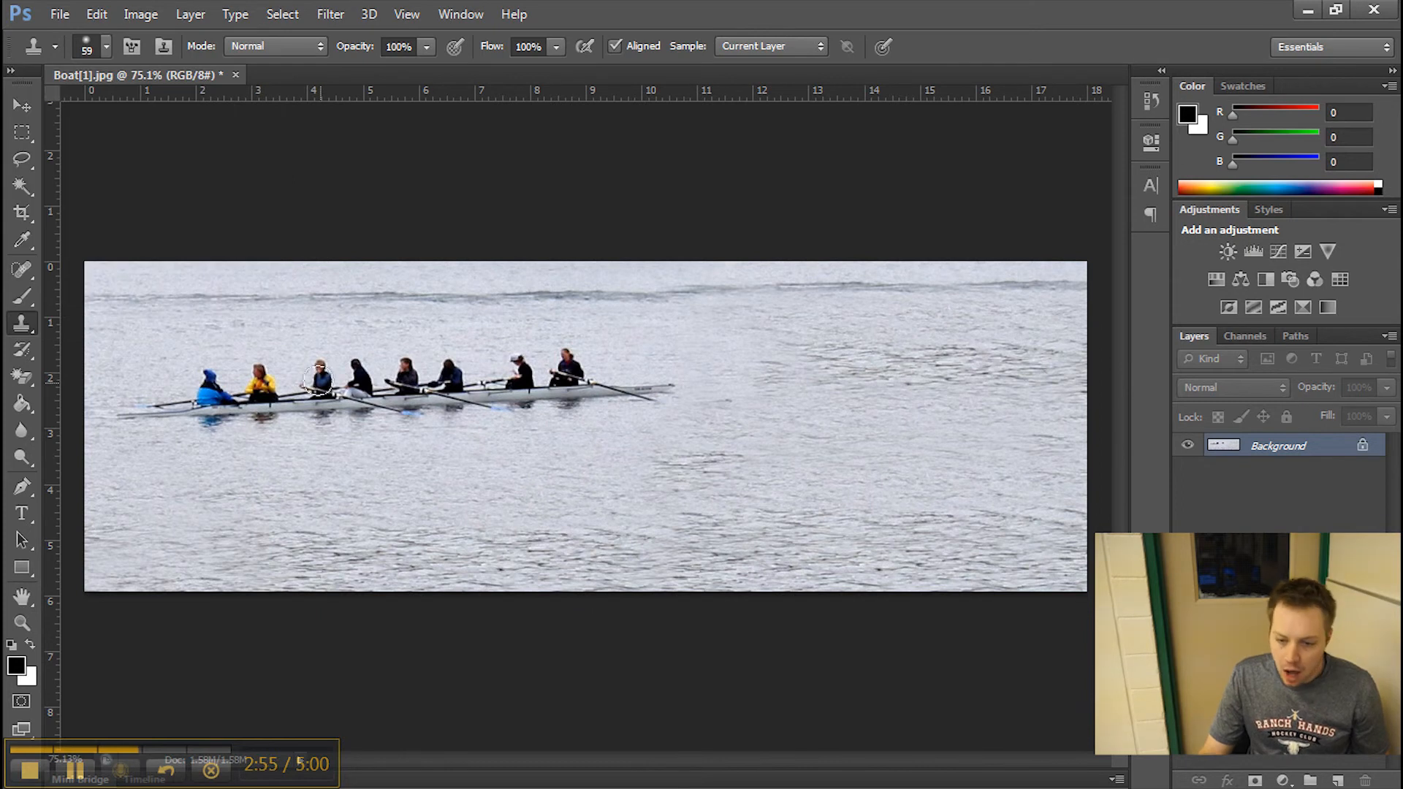
{"action": "mouse_move", "coordinate": [585, 376]}
{"action": "left_mouse_down"}
{"action": "mouse_move", "coordinate": [623, 363]}
{"action": "mouse_move", "coordinate": [592, 354]}
{"action": "mouse_move", "coordinate": [613, 360]}
{"action": "mouse_move", "coordinate": [609, 385]}
{"action": "mouse_move", "coordinate": [648, 368]}
{"action": "mouse_move", "coordinate": [633, 385]}
{"action": "mouse_move", "coordinate": [674, 368]}
{"action": "mouse_move", "coordinate": [664, 381]}
{"action": "mouse_move", "coordinate": [667, 358]}
{"action": "mouse_move", "coordinate": [645, 356]}
{"action": "mouse_move", "coordinate": [699, 372]}
{"action": "mouse_move", "coordinate": [716, 362]}
{"action": "mouse_move", "coordinate": [706, 354]}
{"action": "mouse_move", "coordinate": [737, 353]}
{"action": "mouse_move", "coordinate": [697, 366]}
{"action": "mouse_move", "coordinate": [754, 364]}
{"action": "mouse_move", "coordinate": [692, 380]}
{"action": "left_mouse_up"}
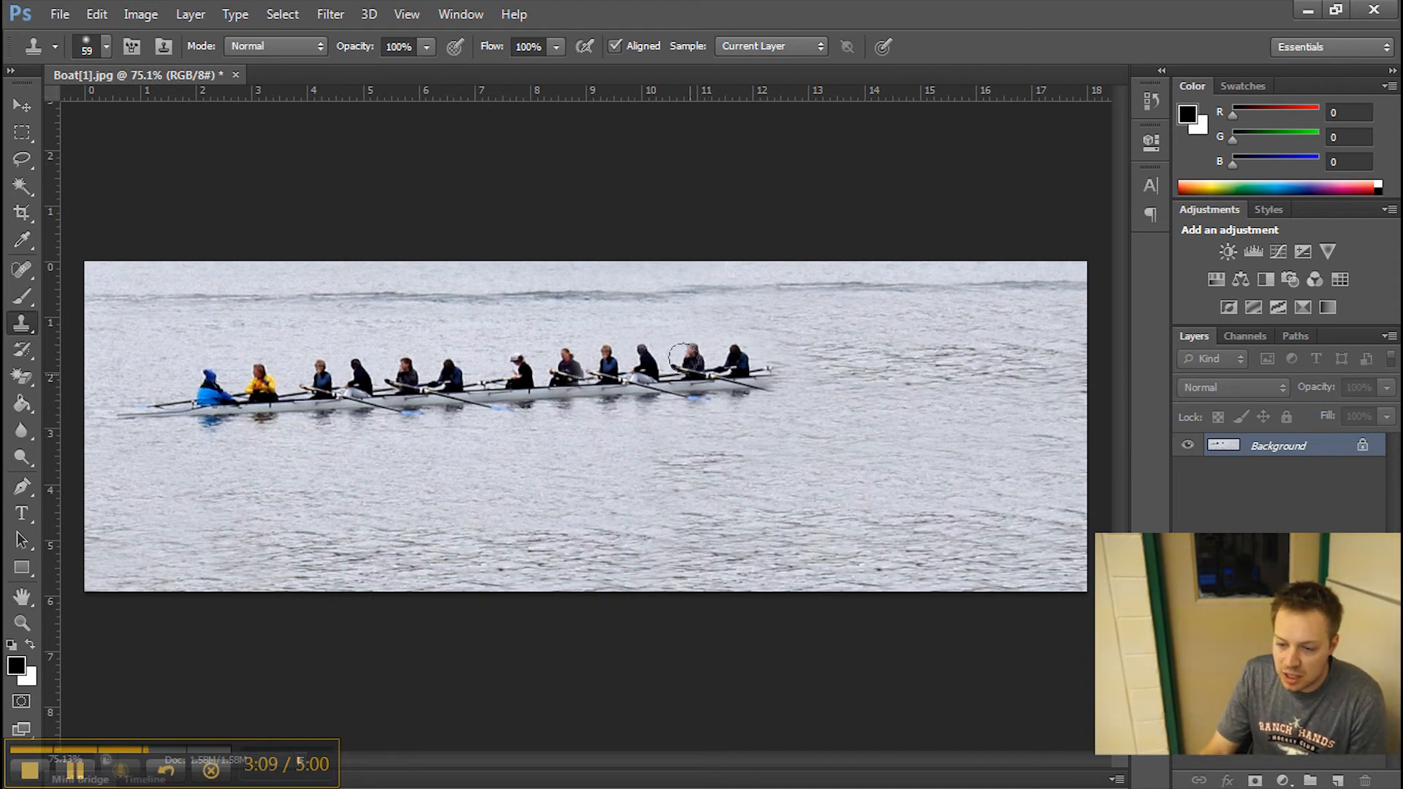
{"action": "mouse_move", "coordinate": [685, 357]}
{"action": "left_mouse_down"}
{"action": "mouse_move", "coordinate": [761, 344]}
{"action": "mouse_move", "coordinate": [811, 369]}
{"action": "mouse_move", "coordinate": [804, 387]}
{"action": "mouse_move", "coordinate": [822, 369]}
{"action": "mouse_move", "coordinate": [811, 351]}
{"action": "mouse_move", "coordinate": [851, 351]}
{"action": "mouse_move", "coordinate": [860, 369]}
{"action": "mouse_move", "coordinate": [815, 403]}
{"action": "mouse_move", "coordinate": [858, 339]}
{"action": "mouse_move", "coordinate": [895, 366]}
{"action": "mouse_move", "coordinate": [1012, 384]}
{"action": "left_mouse_up"}
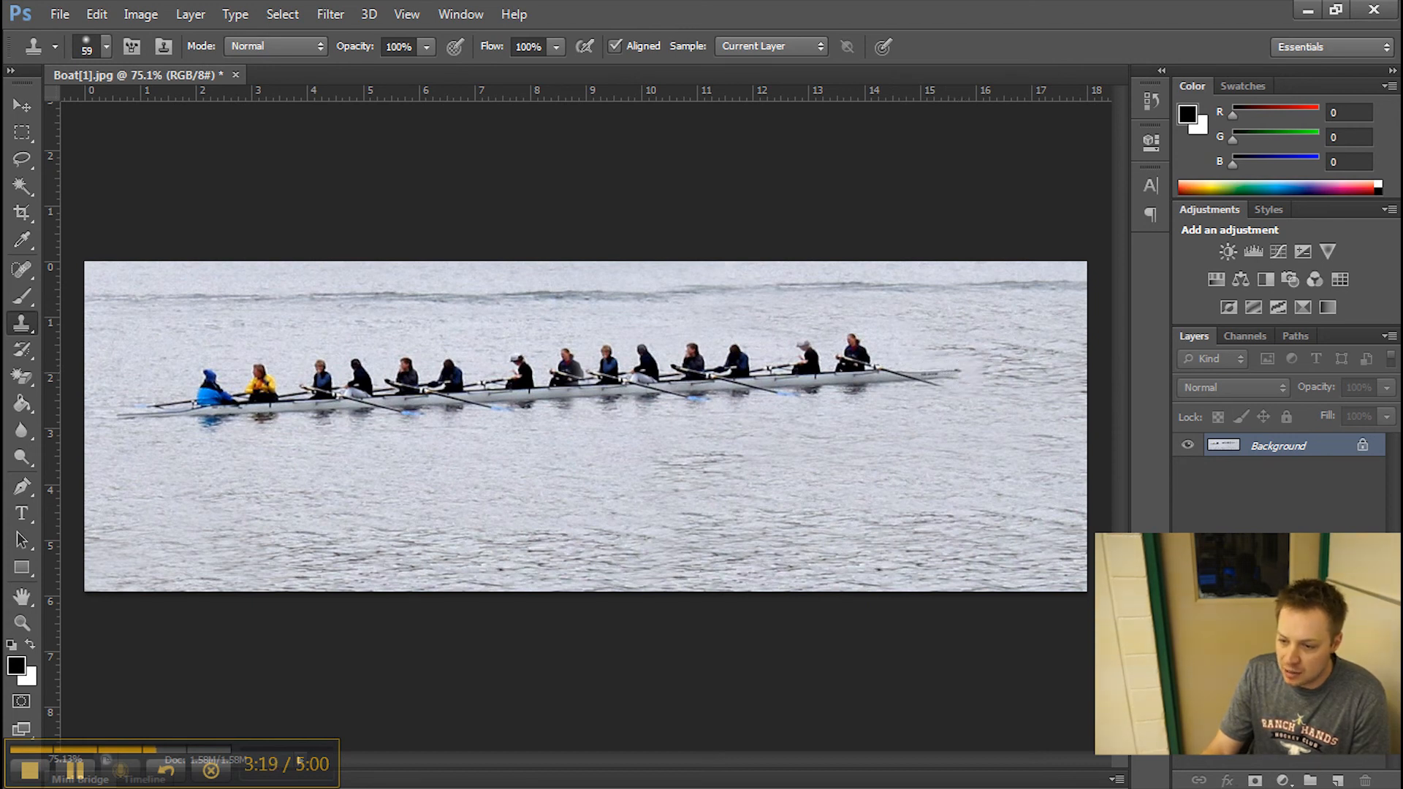